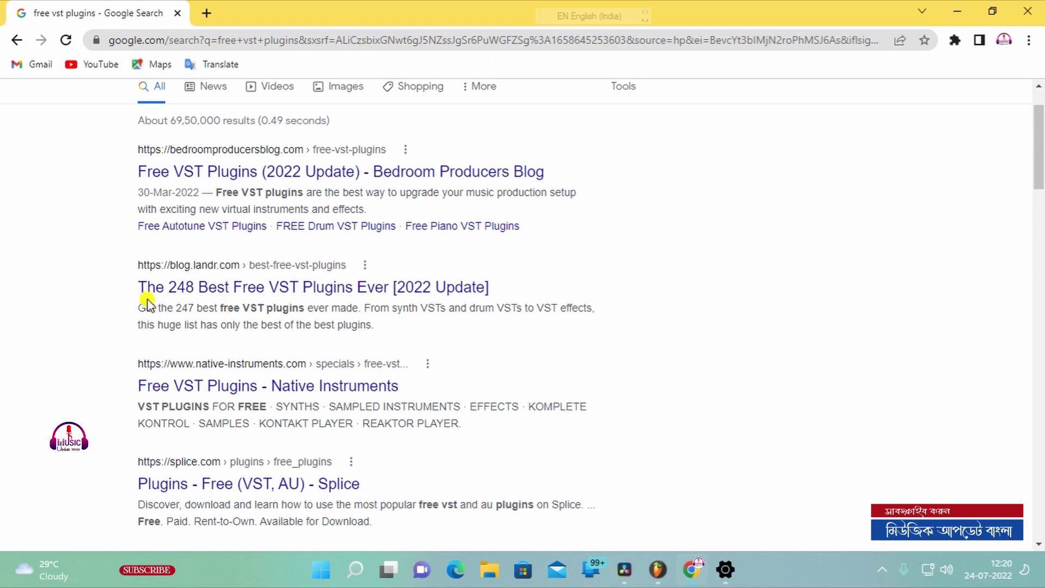
# Open the LANDR article "The 248 Best Free VST Plugins Ever" and return to it by closing the Ample Bass P Lite page
pyautogui.click(277, 292)
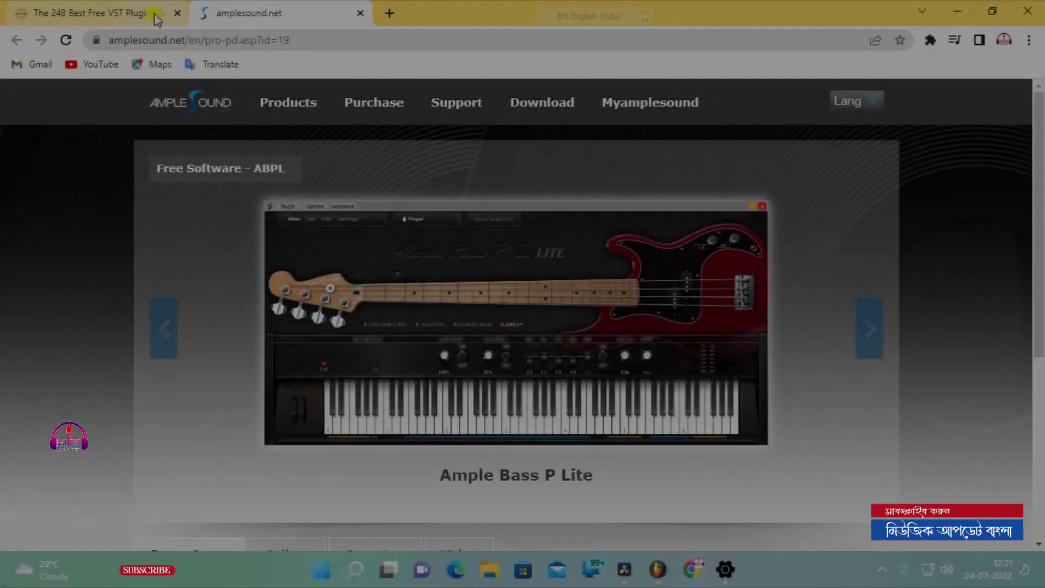
pyautogui.click(156, 19)
pyautogui.click(360, 14)
pyautogui.scroll(5, 484, 348)
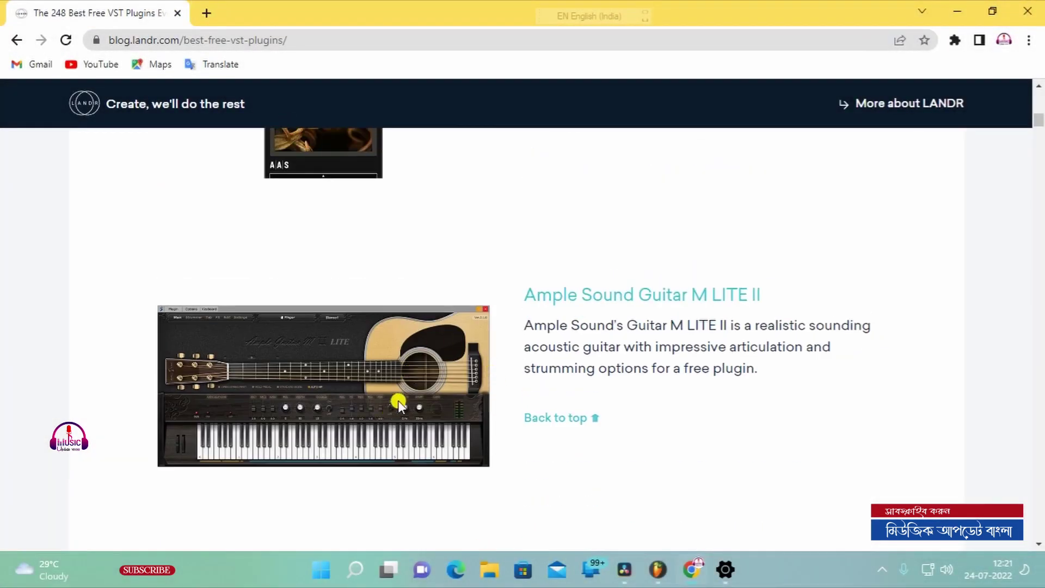
# Find Ample Sound Cloudrum in the article's plugin list and open its product page
pyautogui.scroll(-10, 565, 328)
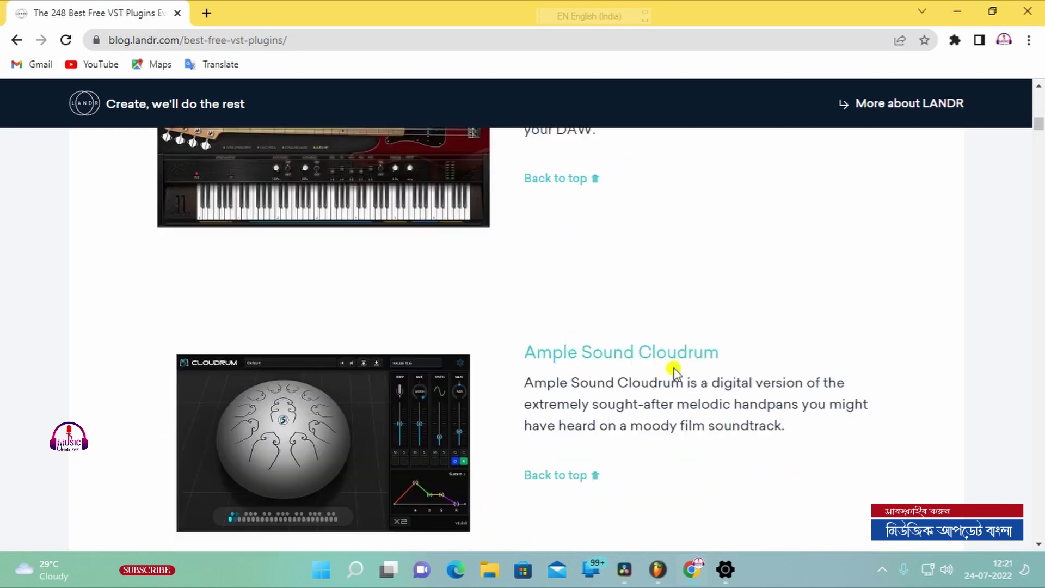
pyautogui.scroll(-4, 555, 361)
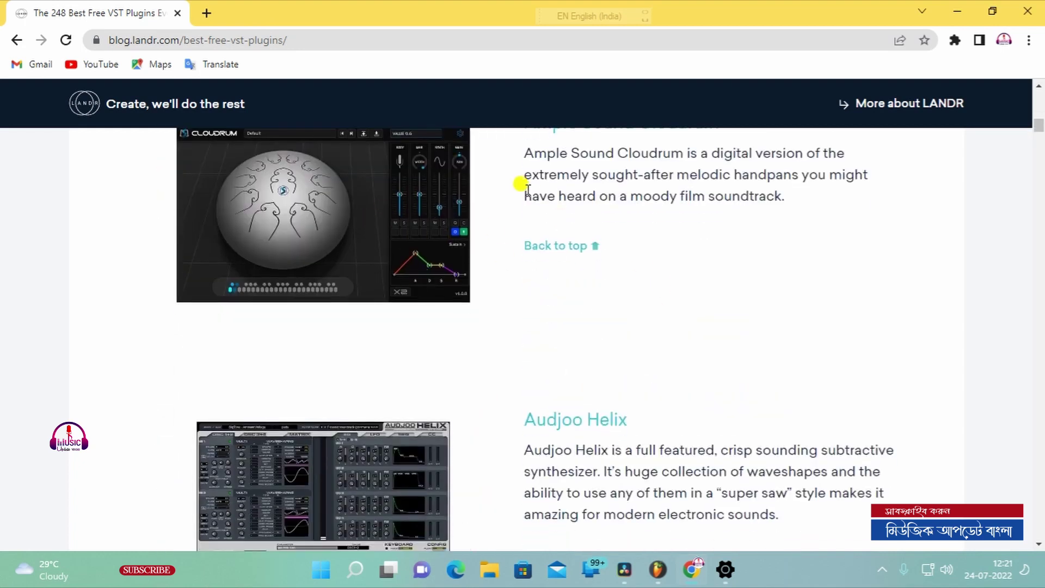
pyautogui.scroll(3, 457, 256)
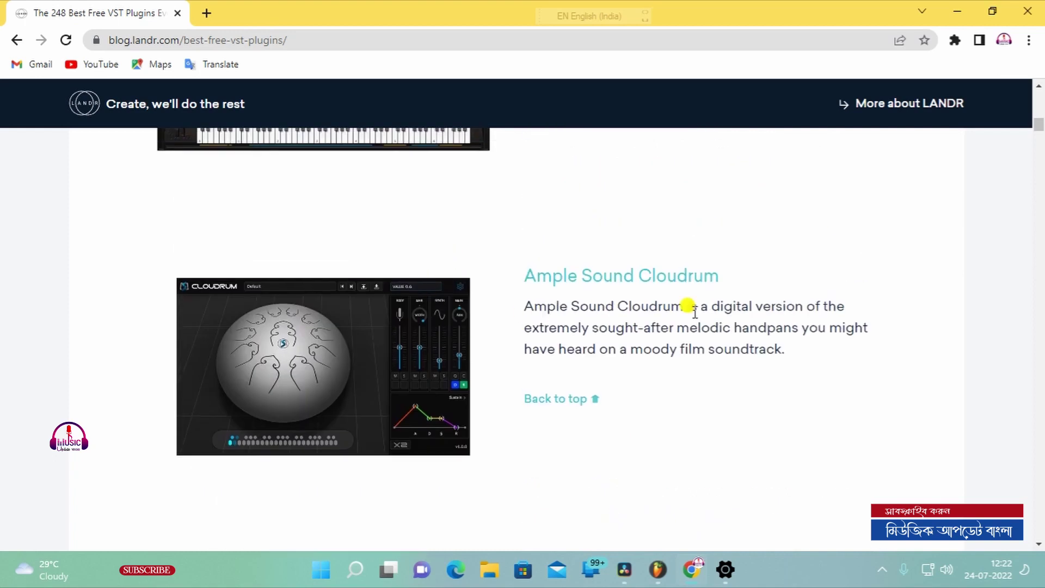
pyautogui.click(592, 285)
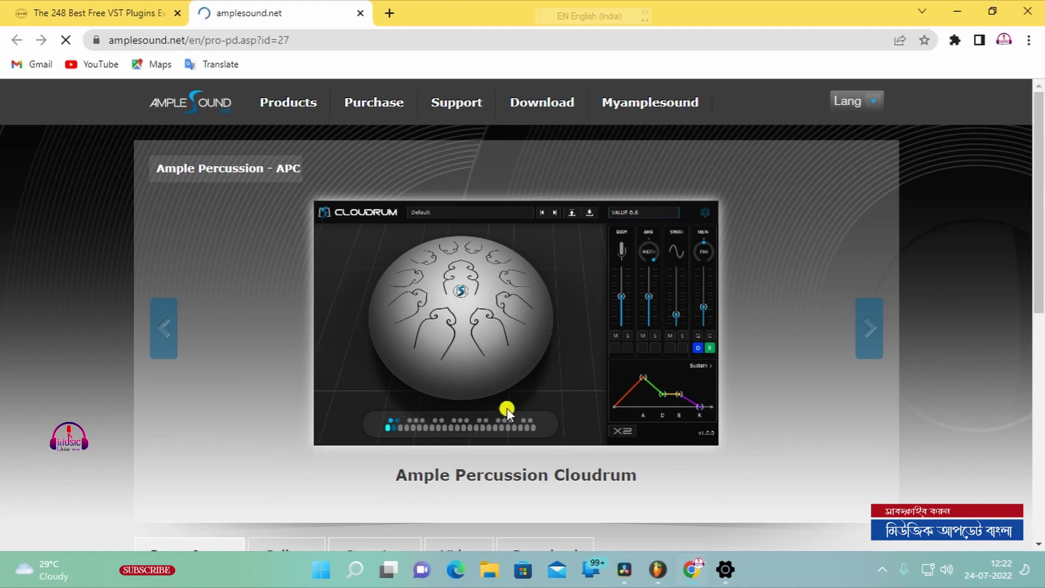
# Go to Ample Sound's download page and open the plugins4free.com link for Ample Percussion Cloudrum v1.01
pyautogui.moveTo(439, 123)
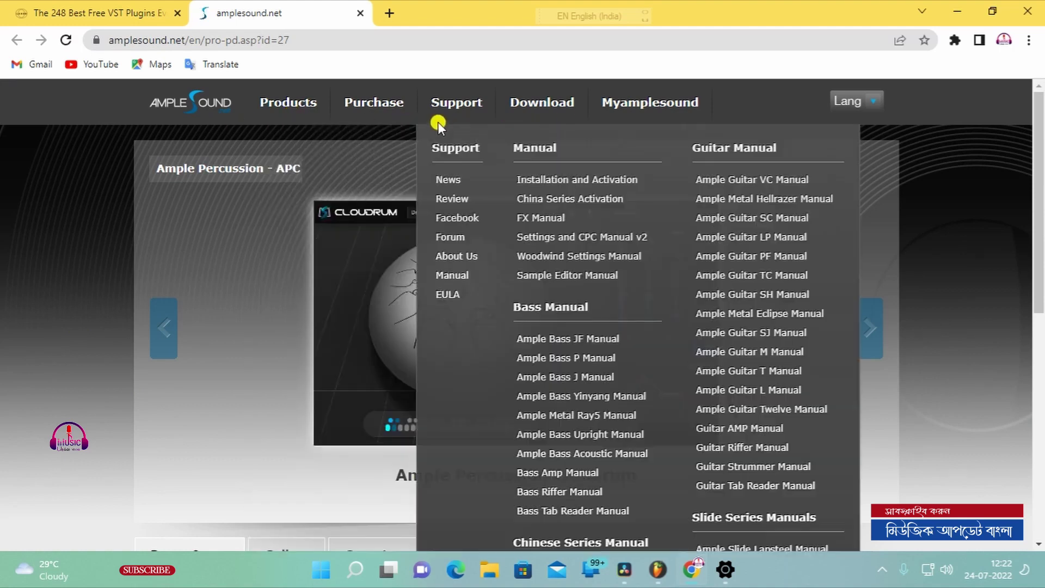
pyautogui.click(534, 109)
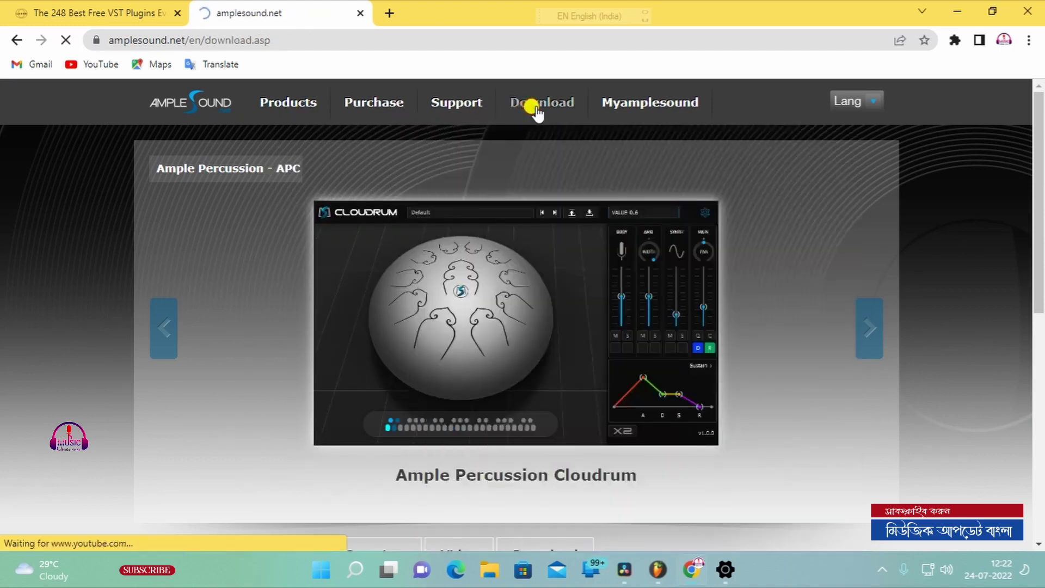
pyautogui.scroll(-3, 337, 430)
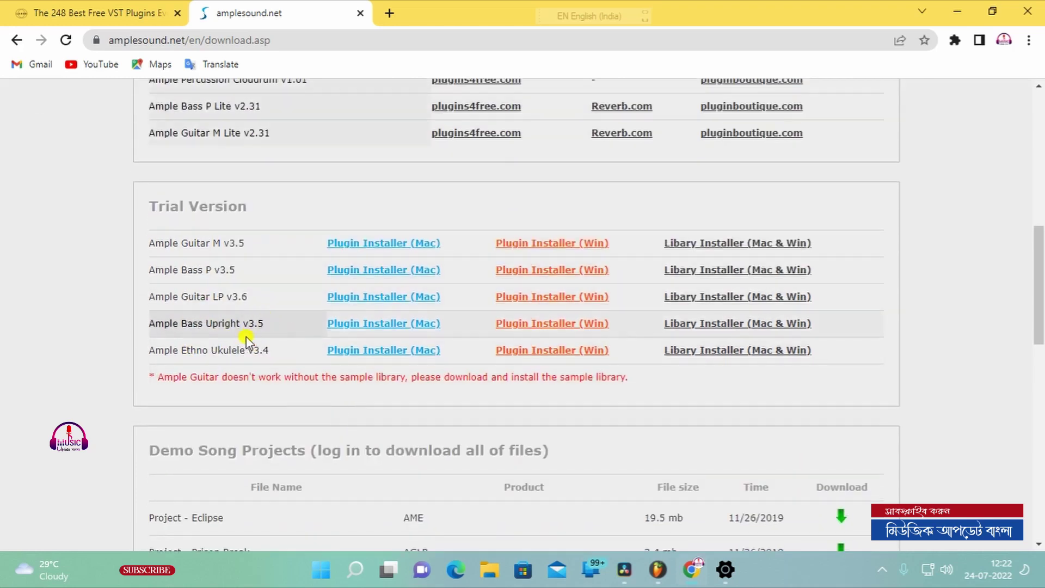
pyautogui.scroll(2, 260, 155)
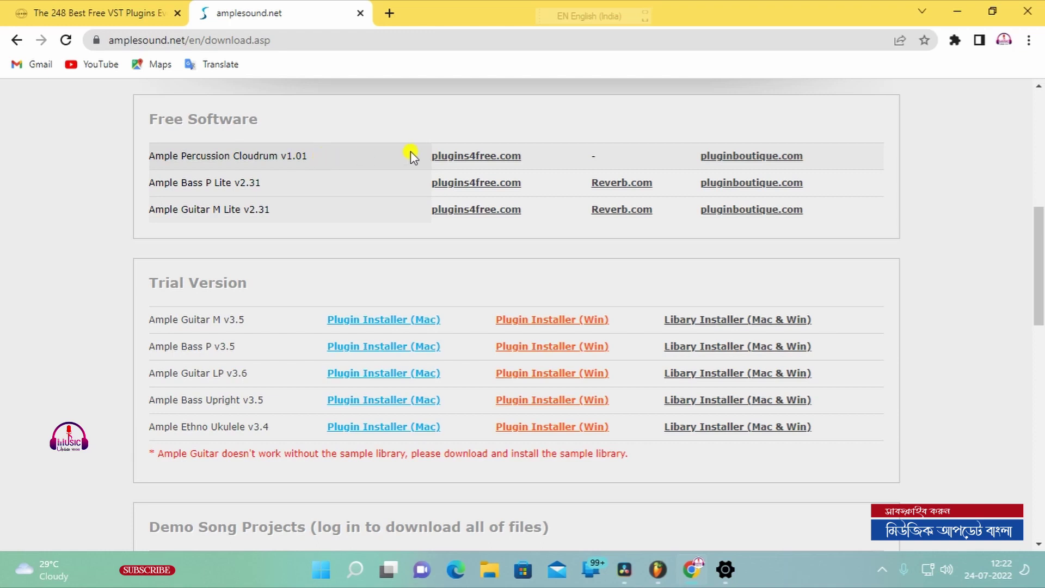
pyautogui.click(468, 157)
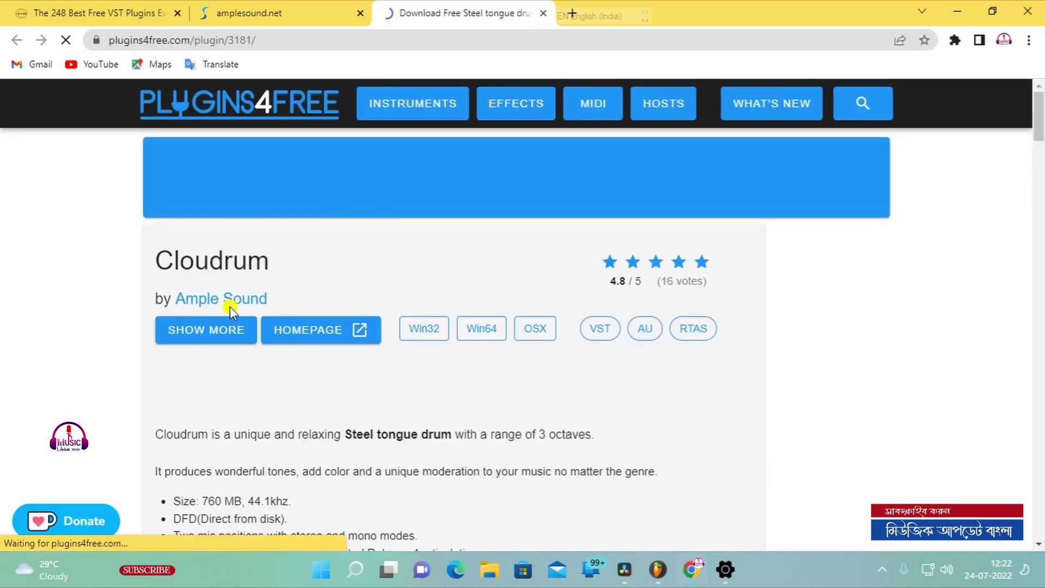
# Download the Win 64 VST version of Cloudrum from its plugin page
pyautogui.scroll(-1, 631, 371)
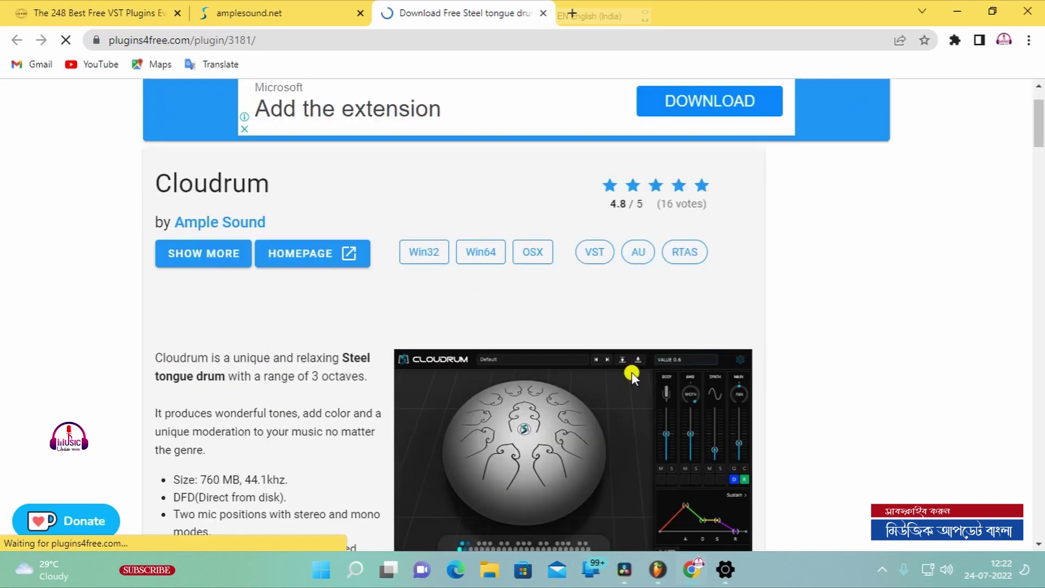
pyautogui.scroll(-4, 631, 371)
pyautogui.scroll(-5, 630, 280)
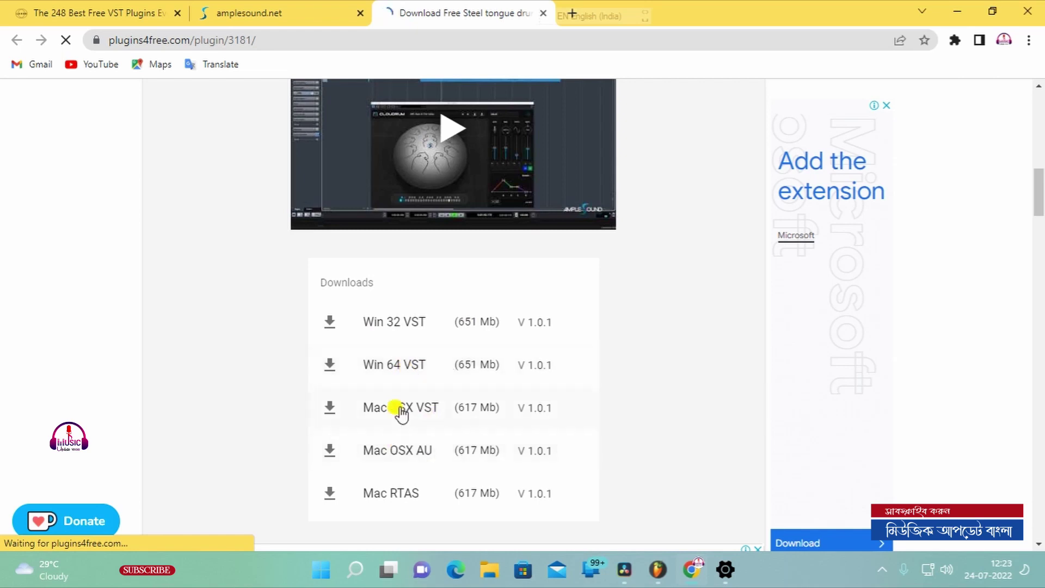
pyautogui.scroll(-3, 450, 490)
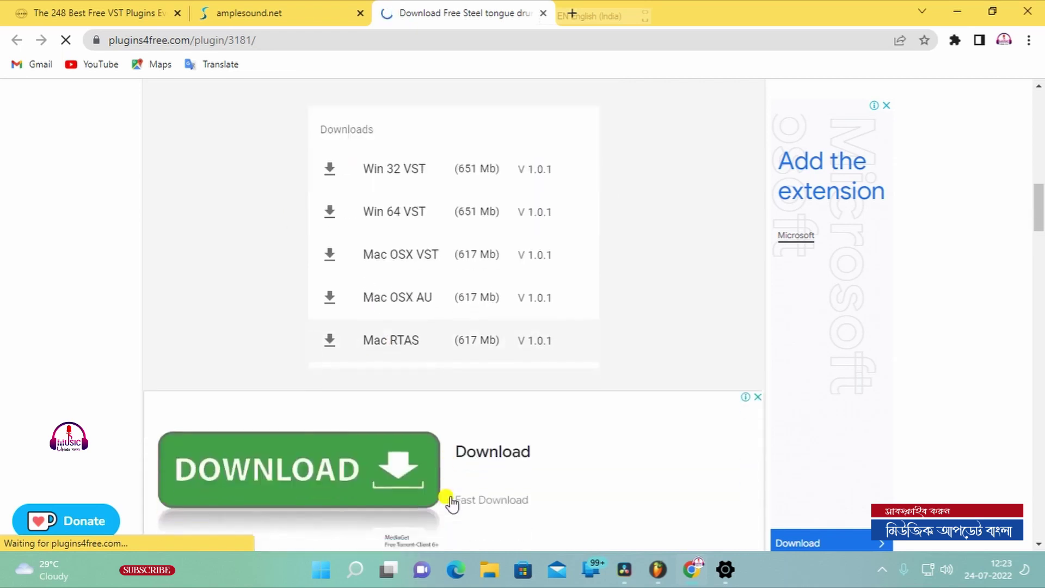
pyautogui.click(333, 213)
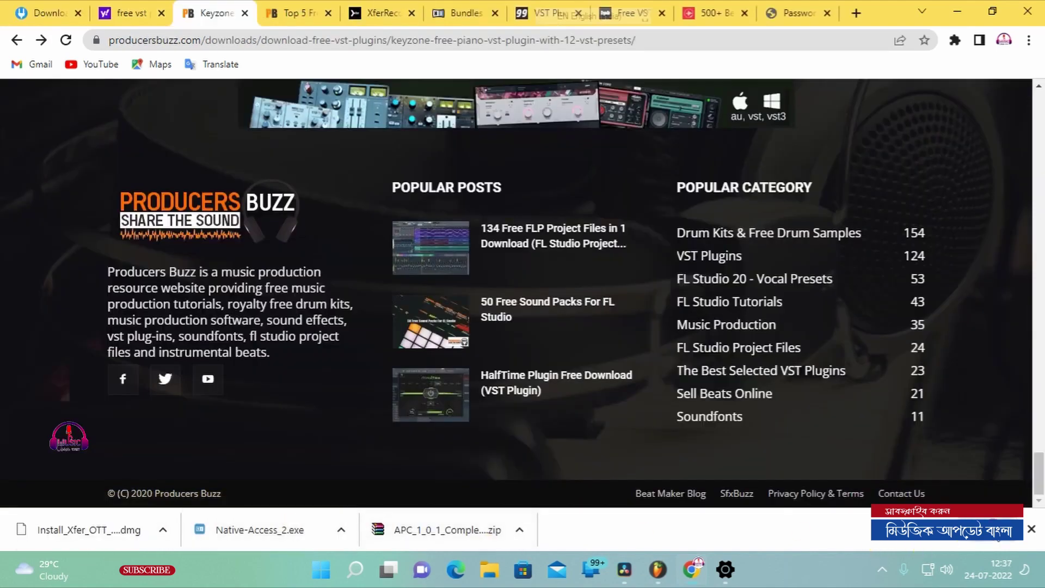
# Locate the downloaded APC_1_0_1_Complete_Installer_WIN.zip in its folder and extract all its contents
pyautogui.hotkey('ctrl', 'j')
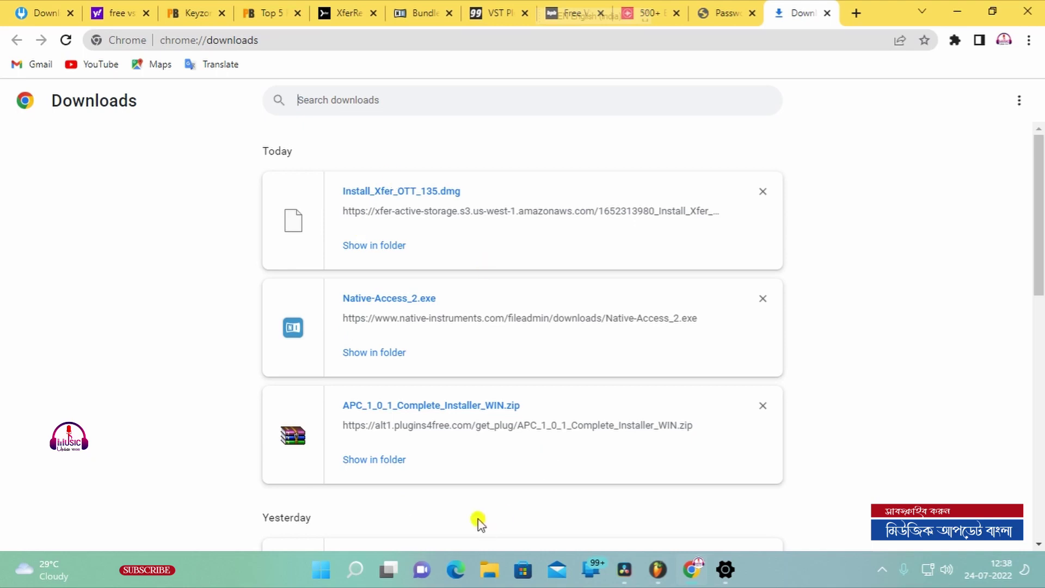
pyautogui.click(358, 461)
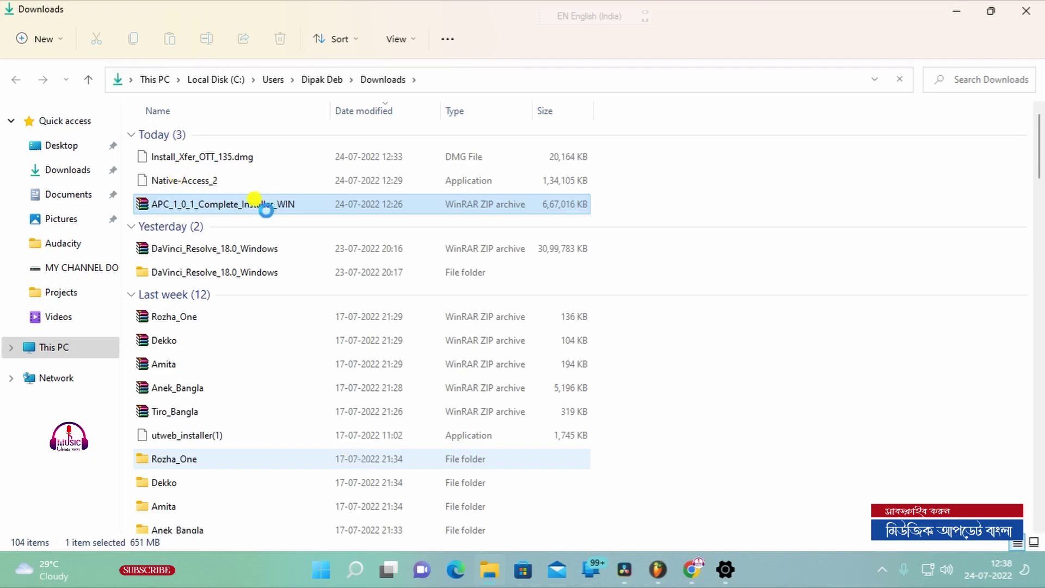
pyautogui.rightClick(237, 208)
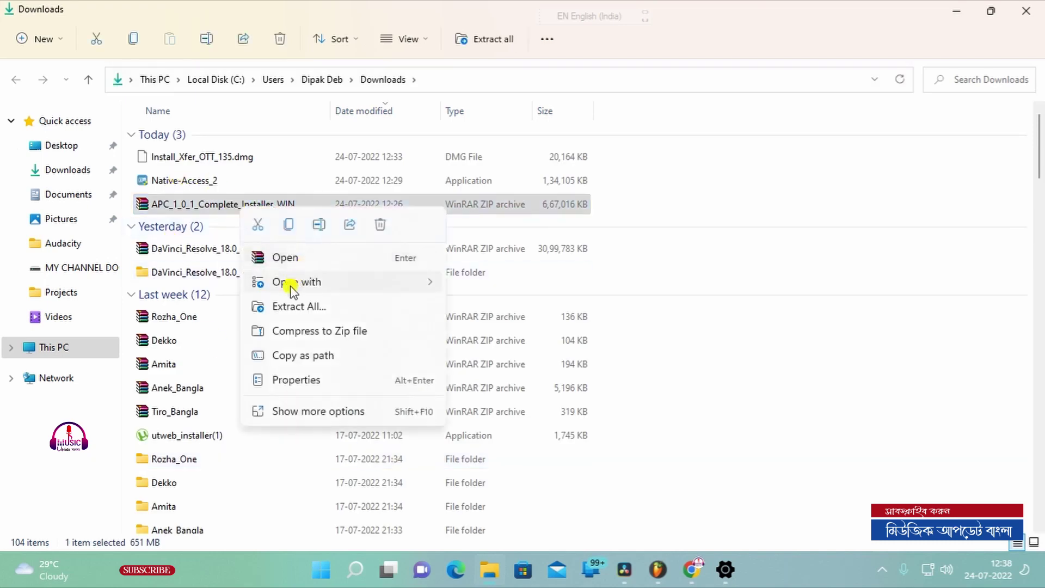
pyautogui.click(287, 308)
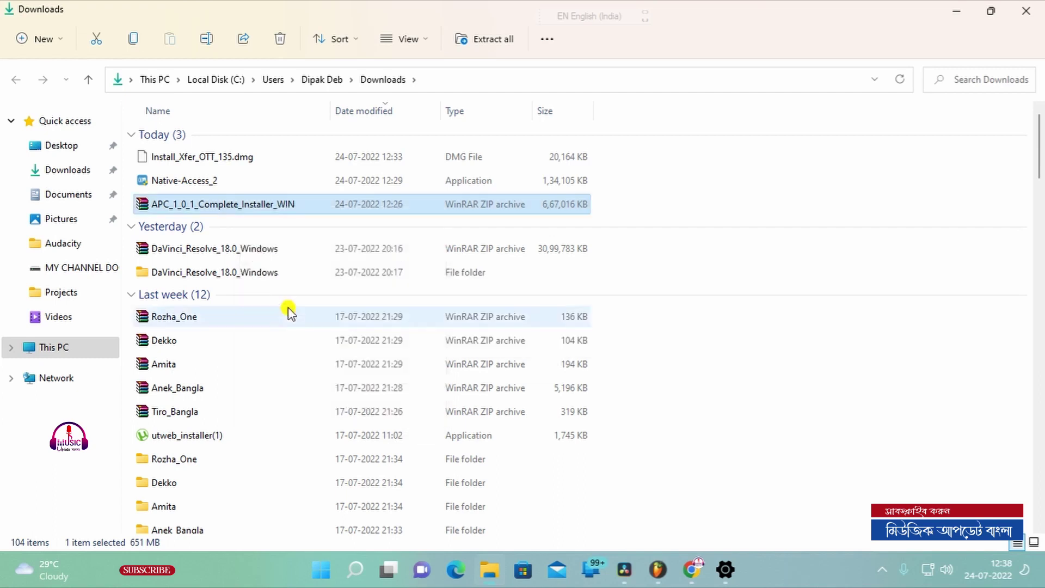
pyautogui.click(663, 432)
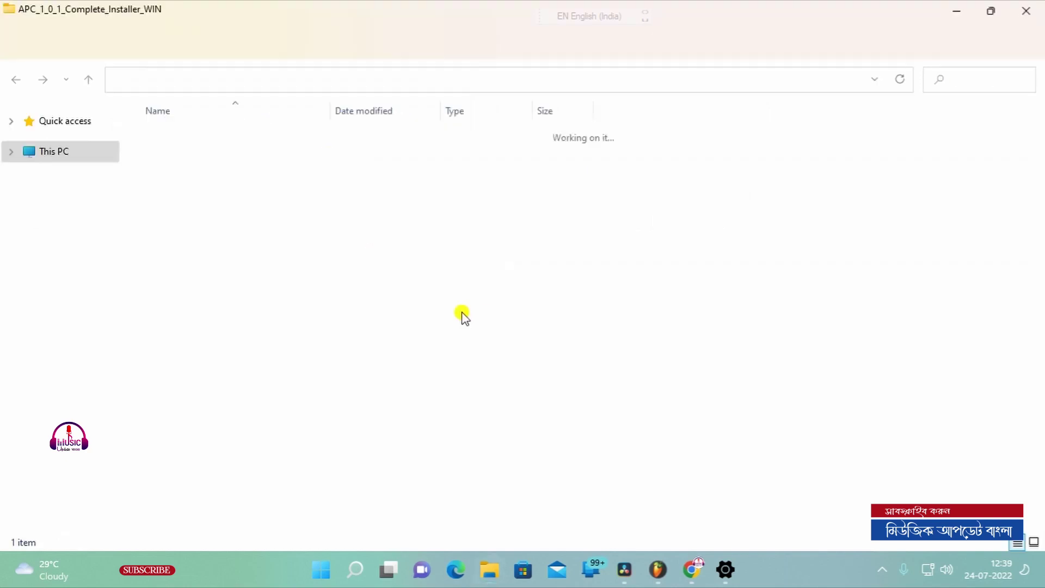
# Open the extracted APC_1_0_1_Complete_Installer folder and the folder of the same name inside it
pyautogui.click(222, 137)
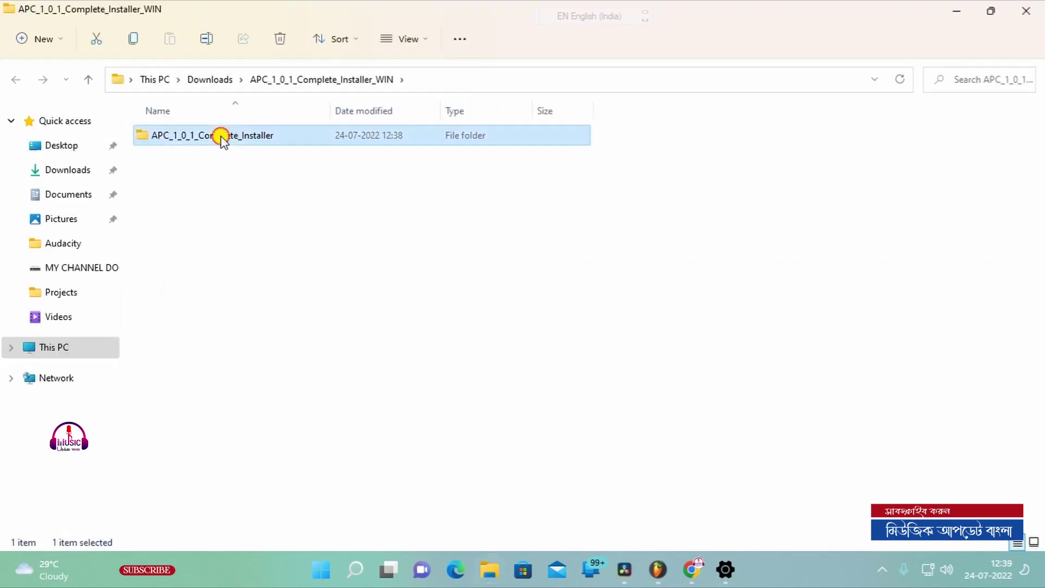
pyautogui.rightClick(223, 138)
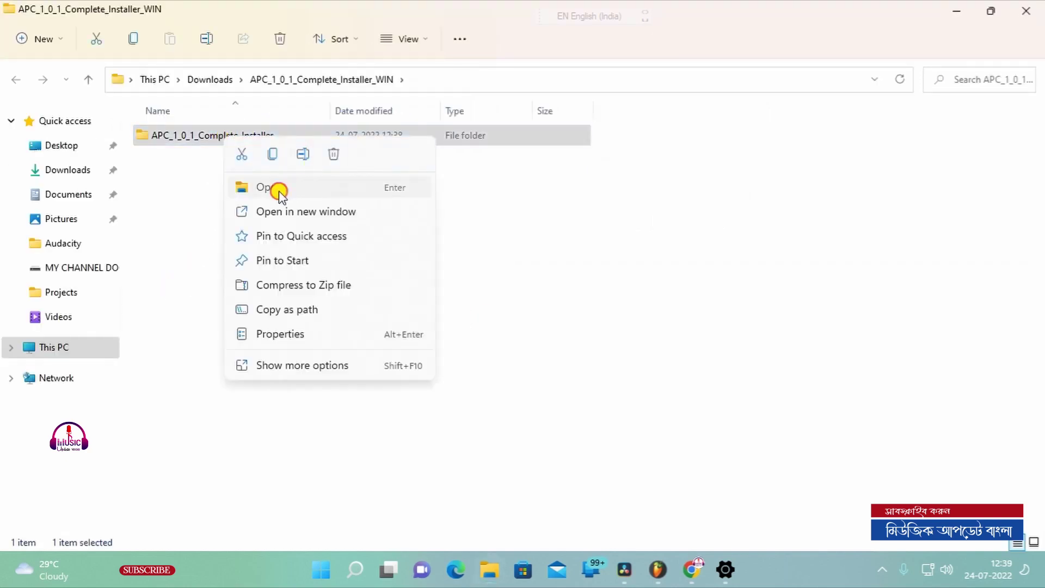
pyautogui.click(276, 188)
pyautogui.click(209, 142)
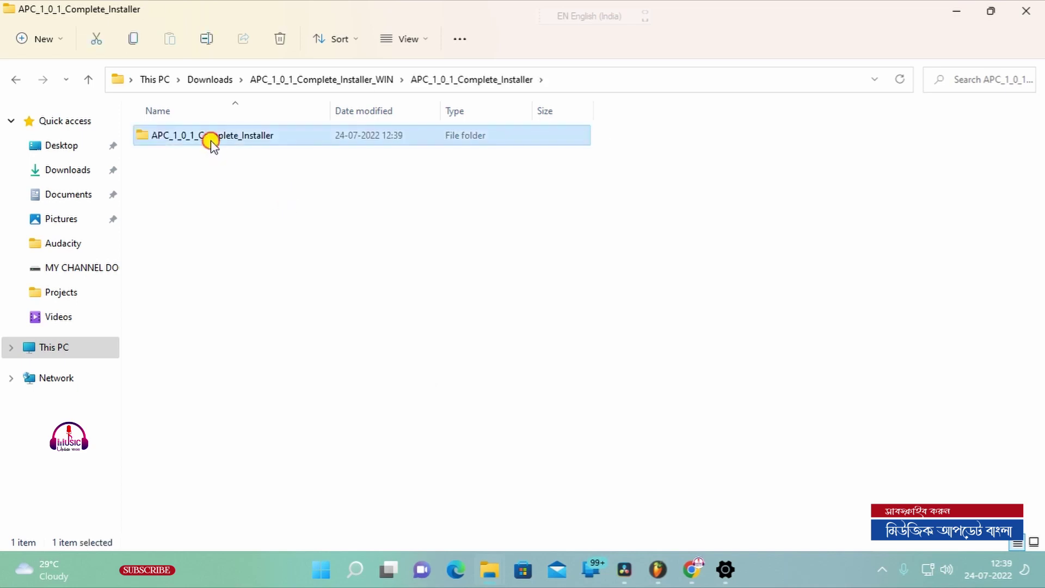
pyautogui.rightClick(211, 143)
pyautogui.click(256, 192)
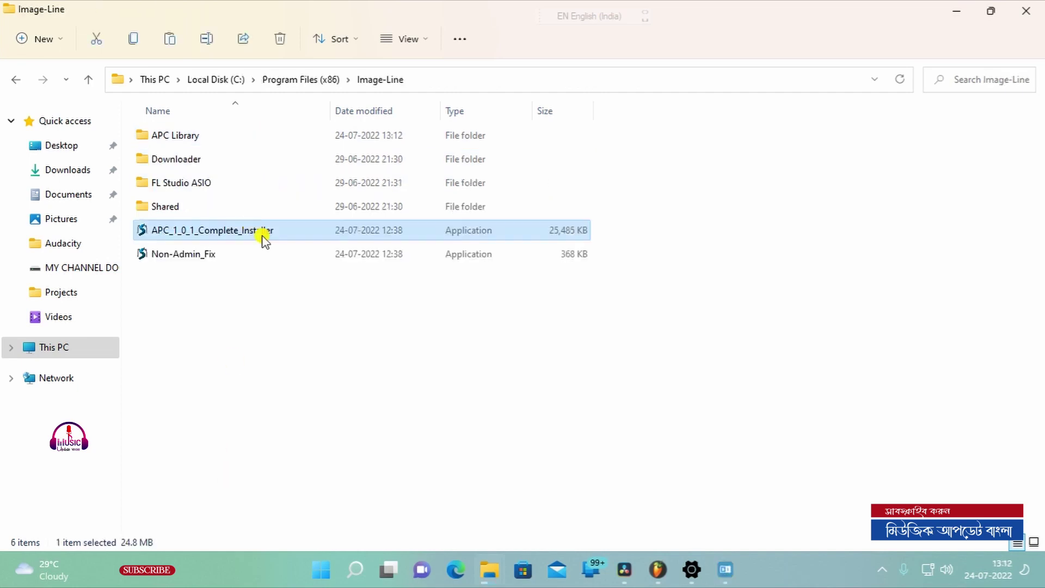
# Launch APC_1_0_1_Complete_Installer from the Image-Line folder and grant administrator permission to copy files into that folder
pyautogui.rightClick(263, 238)
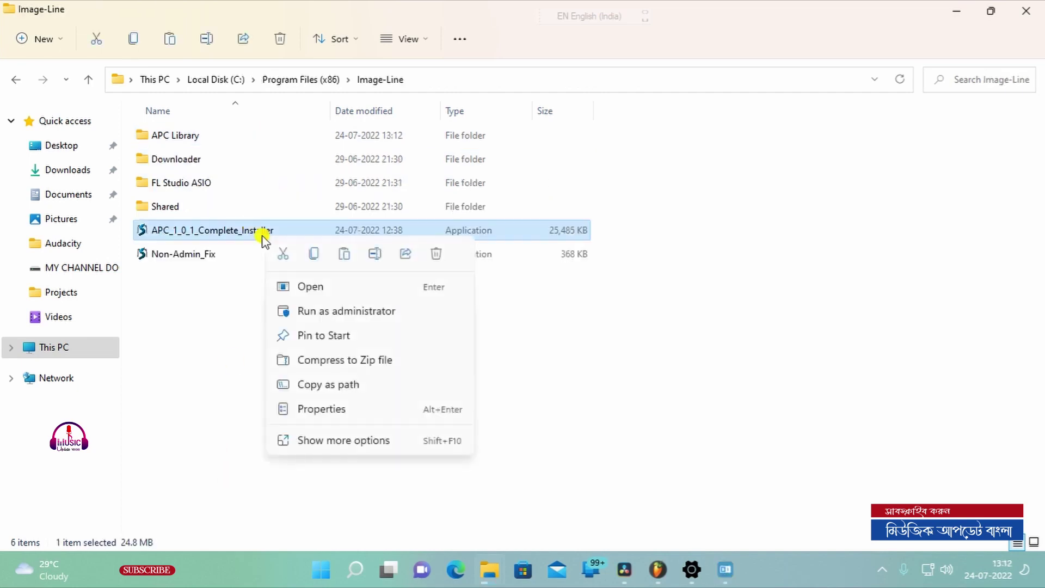
pyautogui.click(320, 290)
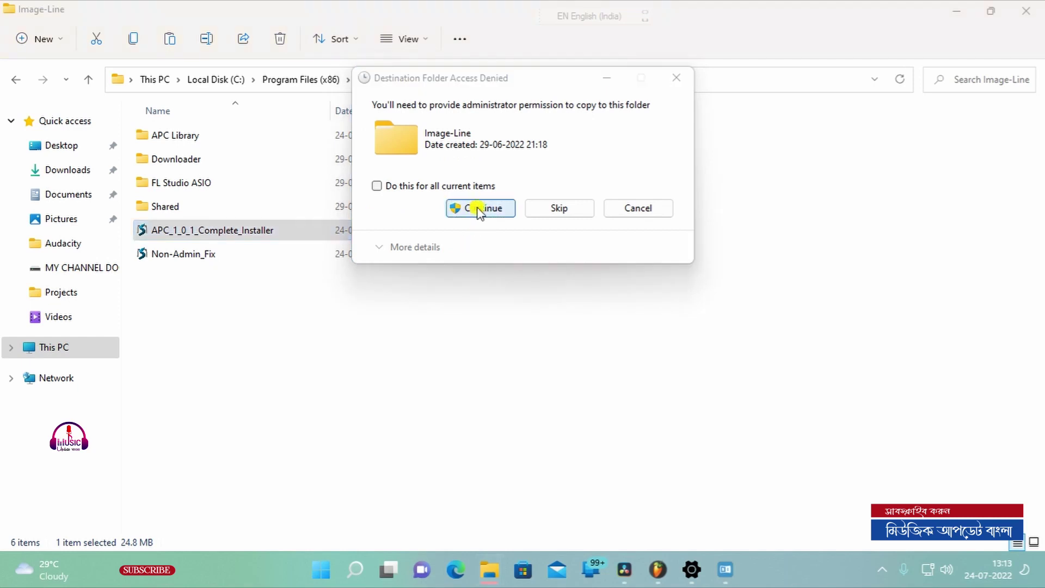
pyautogui.click(478, 208)
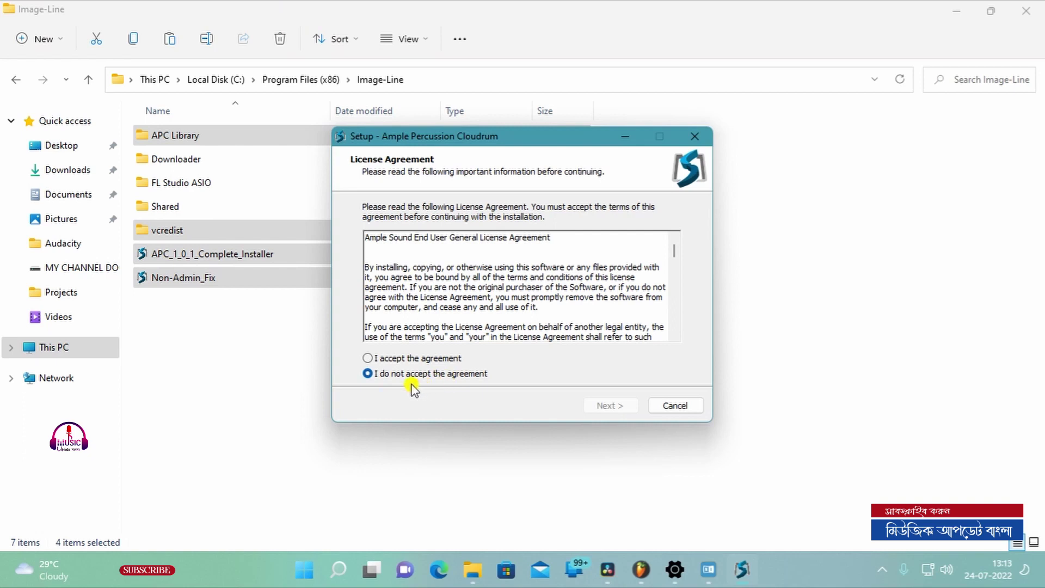
# Accept the Ample Percussion Cloudrum license agreement and install into the existing folder C:\Program Files\Ample Sound
pyautogui.click(367, 358)
pyautogui.click(607, 408)
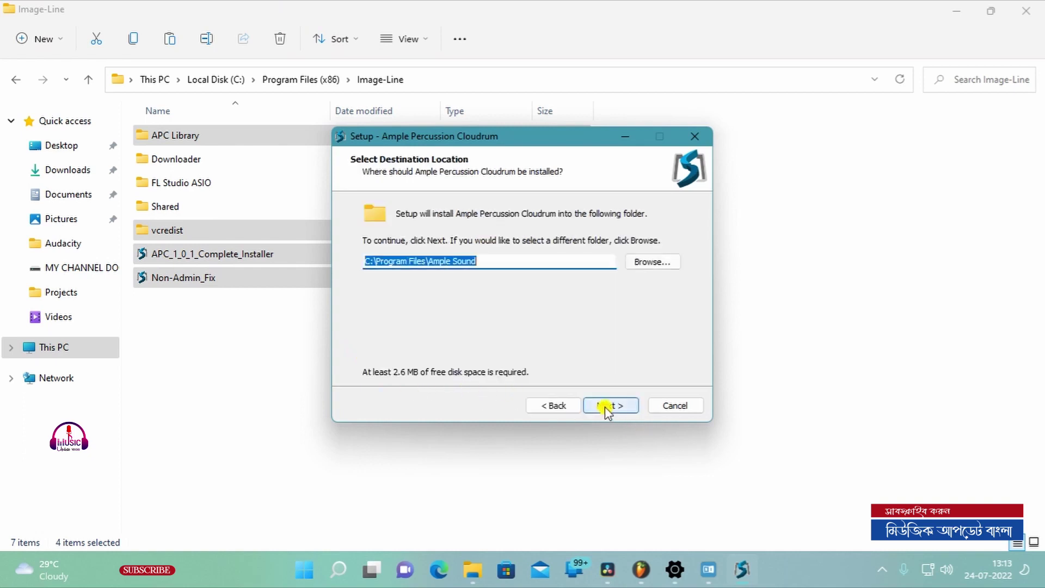
pyautogui.click(607, 407)
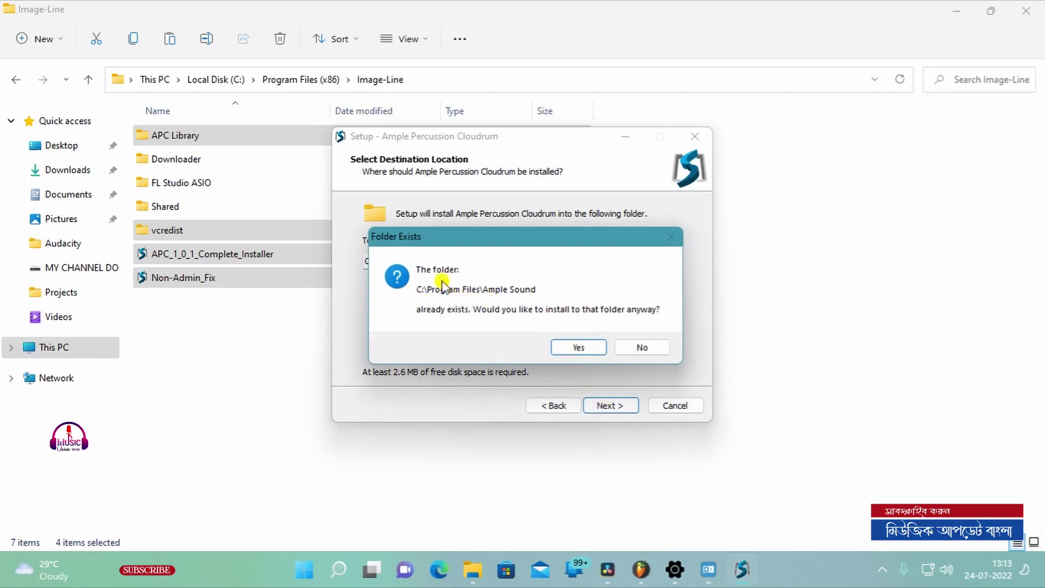
pyautogui.click(573, 351)
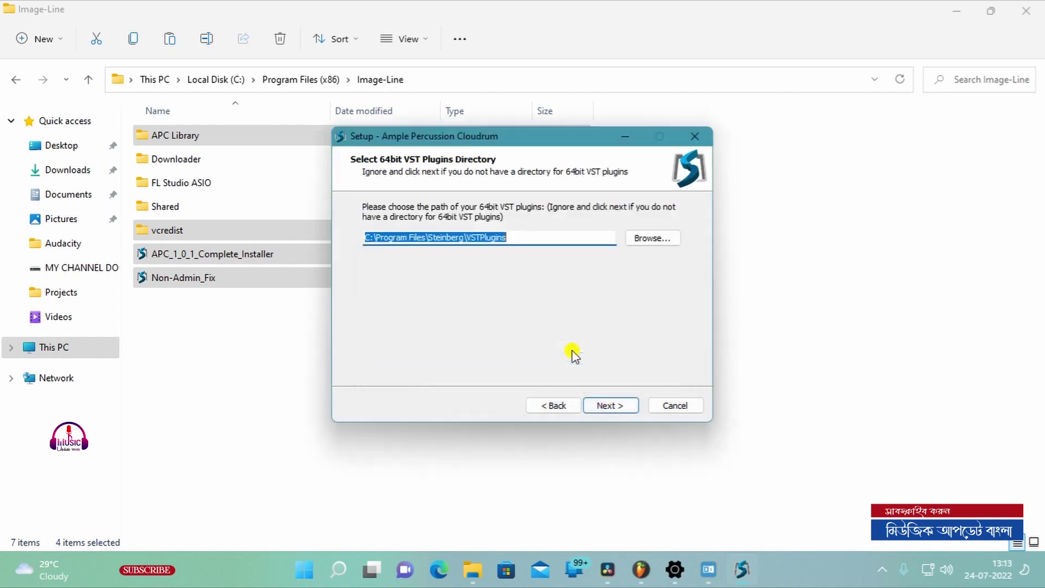
# Keep the default VST plugin directories, full installation and the Ample Sound Start Menu folder, and proceed with the Cloudrum installation
pyautogui.click(603, 404)
pyautogui.click(604, 408)
pyautogui.click(604, 408)
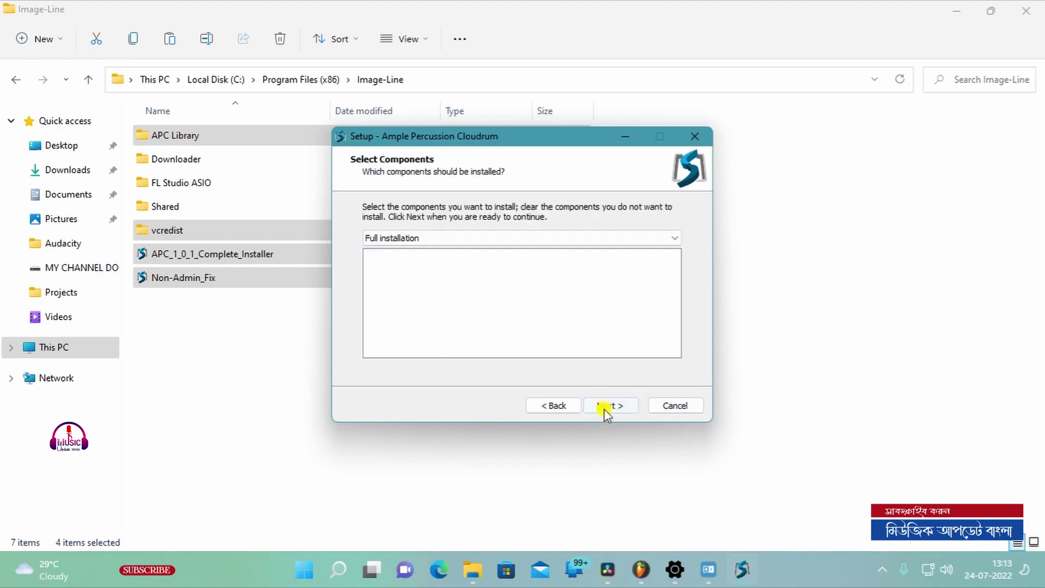
pyautogui.click(605, 407)
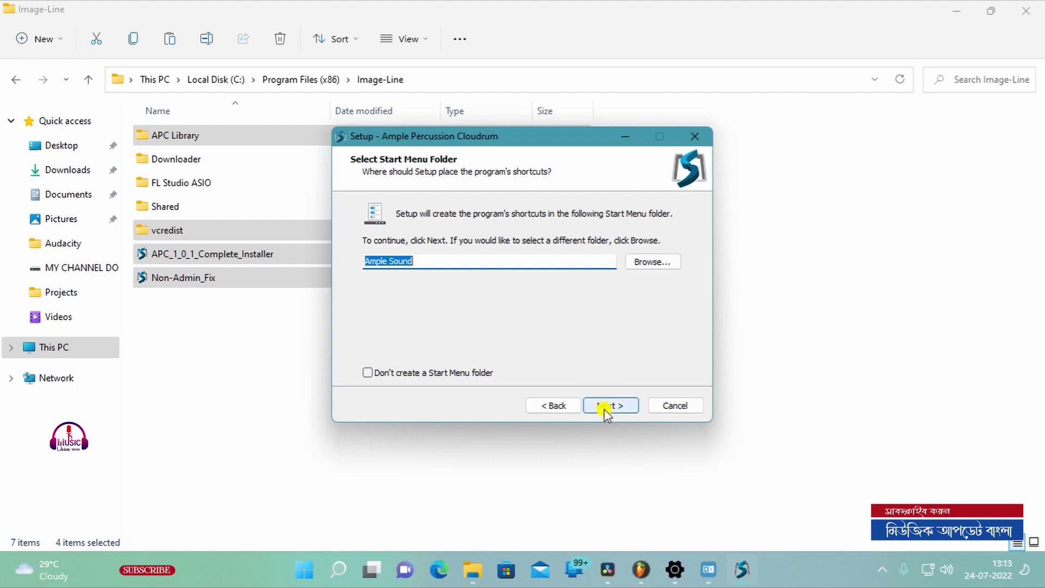
pyautogui.click(606, 407)
pyautogui.click(606, 409)
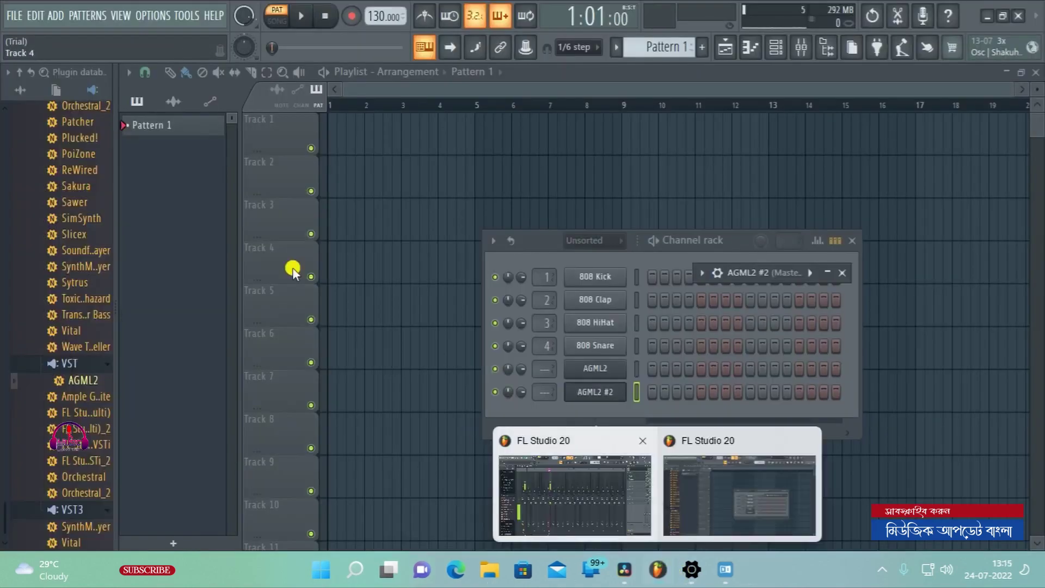
# Open the plugin manager from the full generator plugin list and look through the installed plugins
pyautogui.click(53, 18)
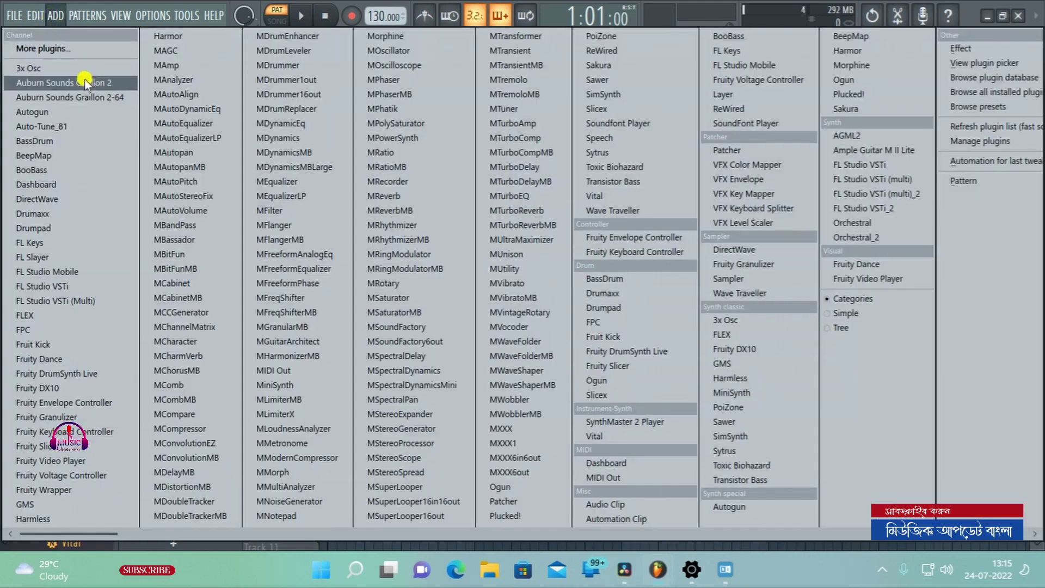
pyautogui.click(41, 48)
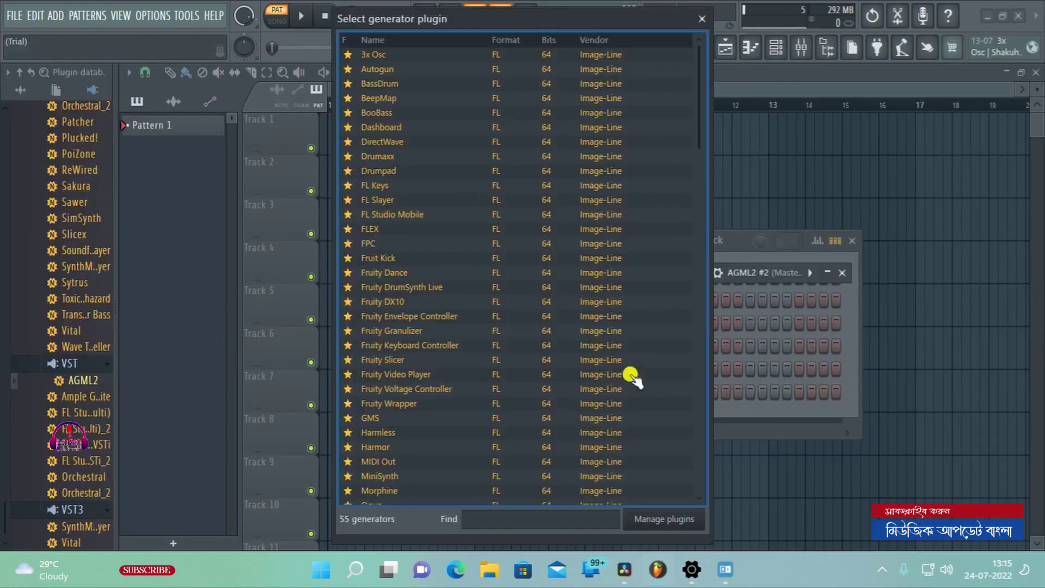
pyautogui.click(669, 521)
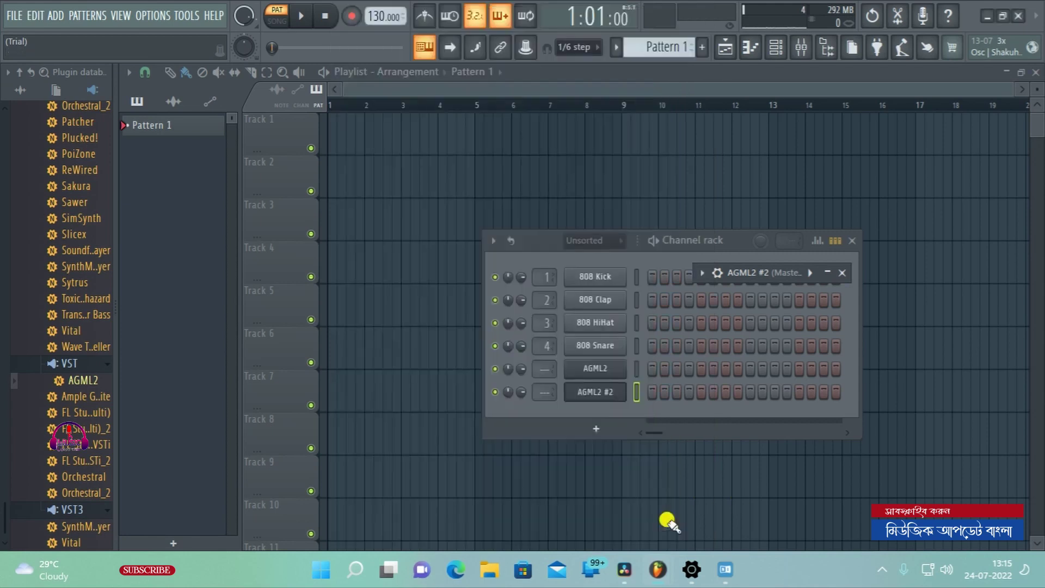
pyautogui.scroll(-20, 517, 438)
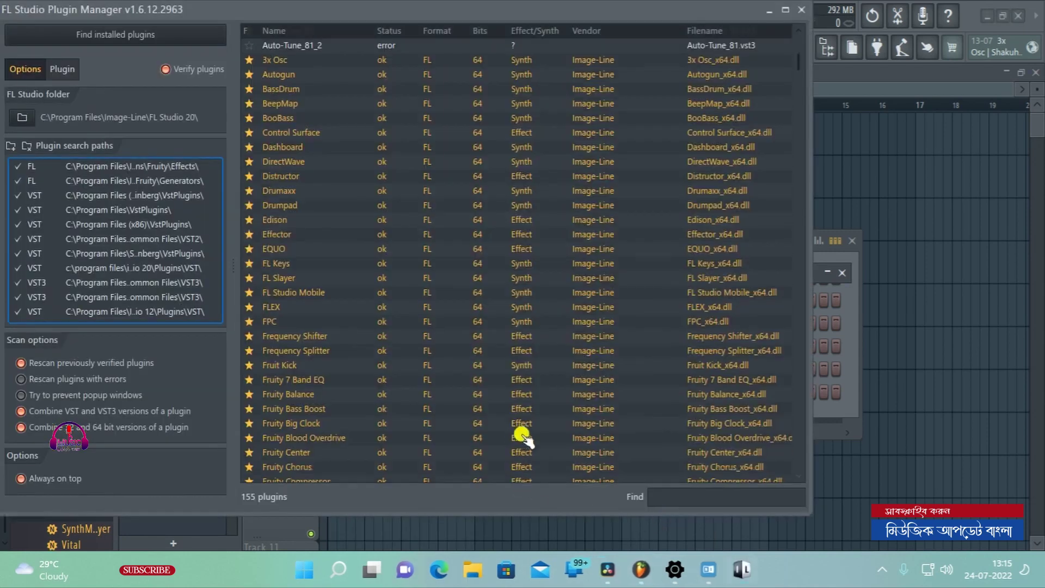
pyautogui.scroll(-10, 522, 442)
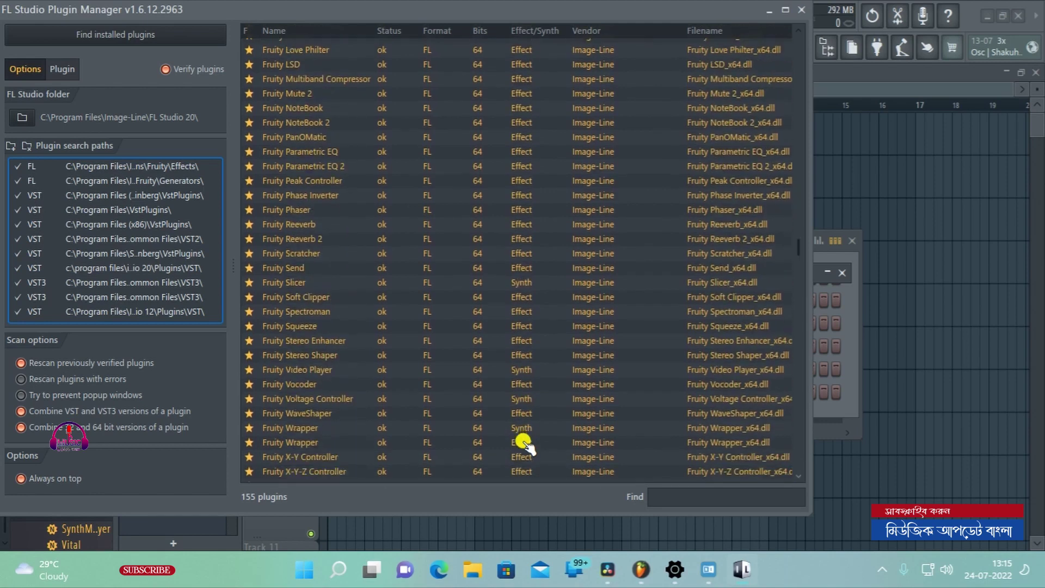
pyautogui.scroll(-15, 383, 459)
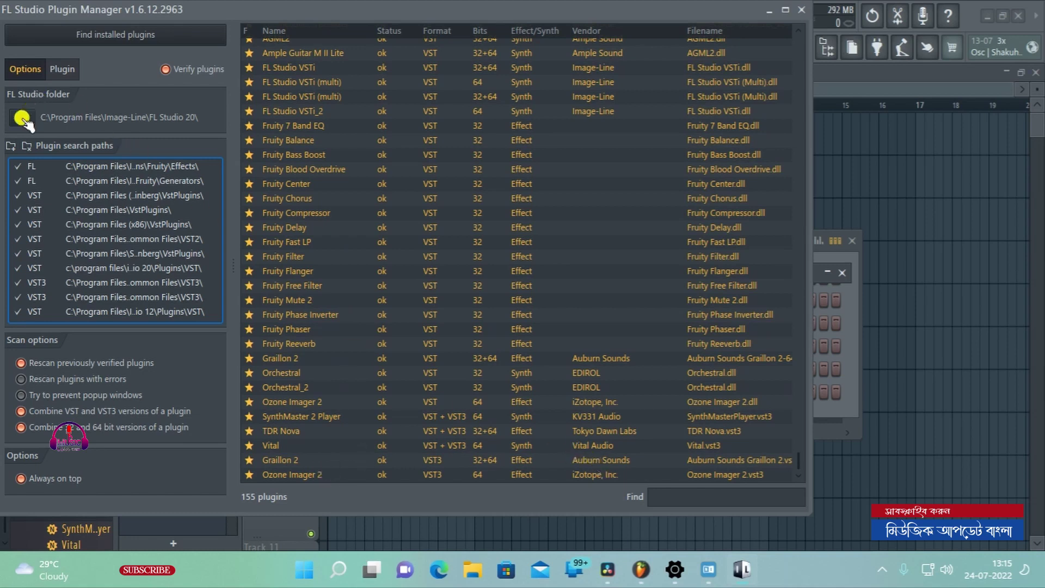
# Choose C:\Program Files\Image-Line\FL Studio 20\ as the FL Studio folder and close the plugin manager
pyautogui.click(117, 117)
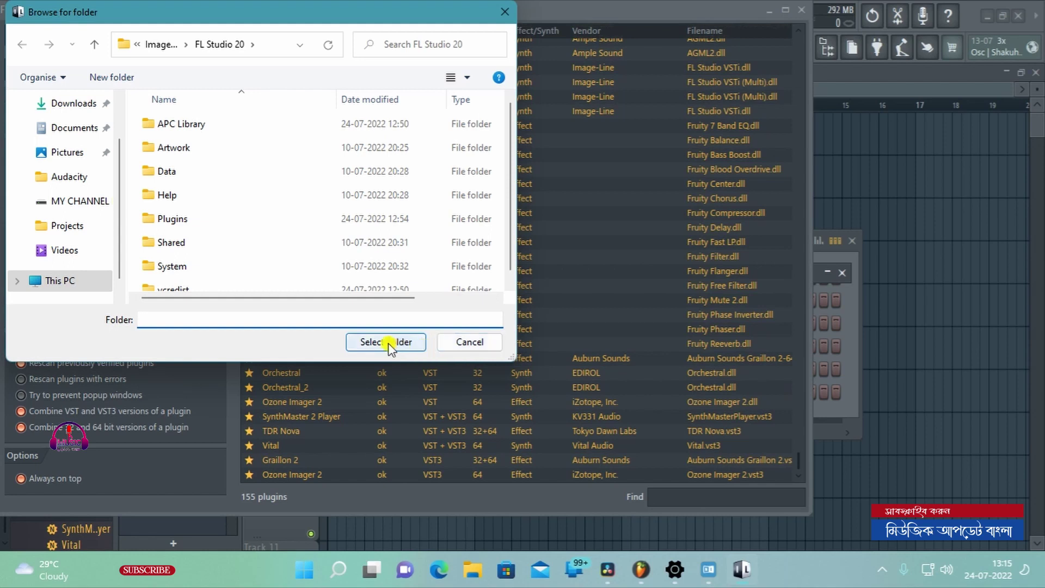
pyautogui.click(388, 343)
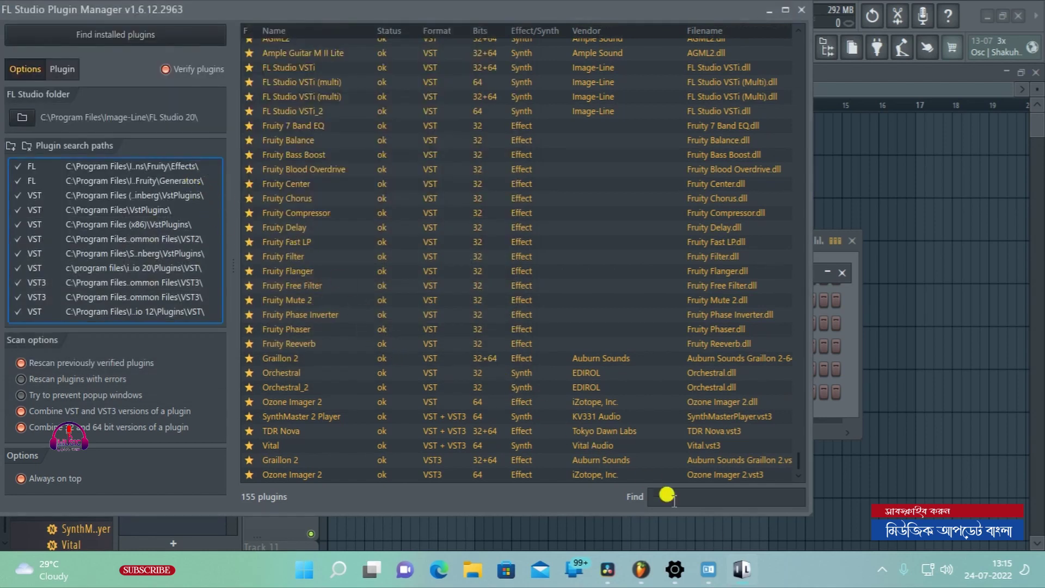
pyautogui.moveTo(742, 578)
pyautogui.click(802, 10)
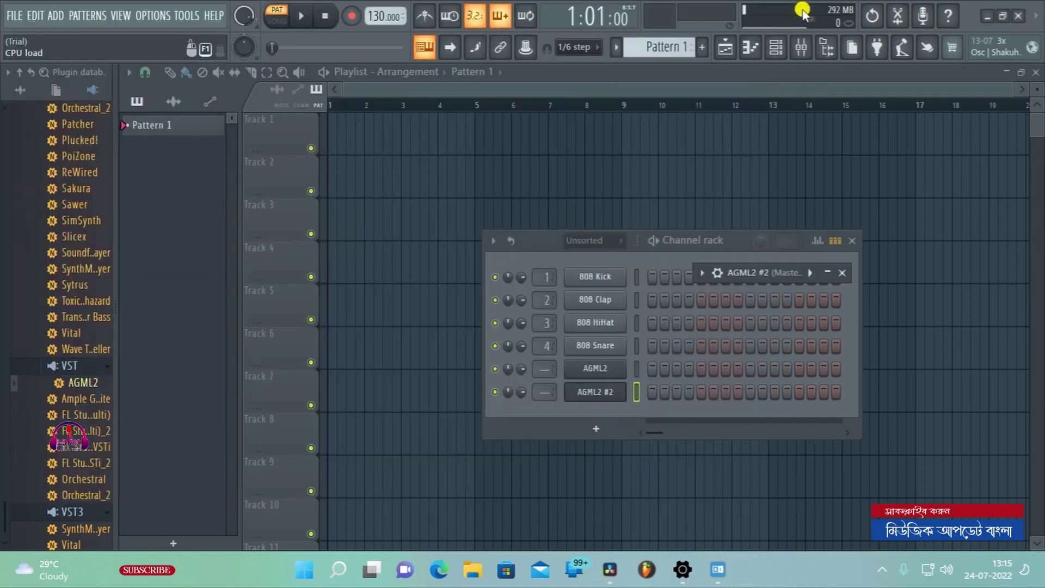
# Refresh the plugin list with a fast scan
pyautogui.click(49, 17)
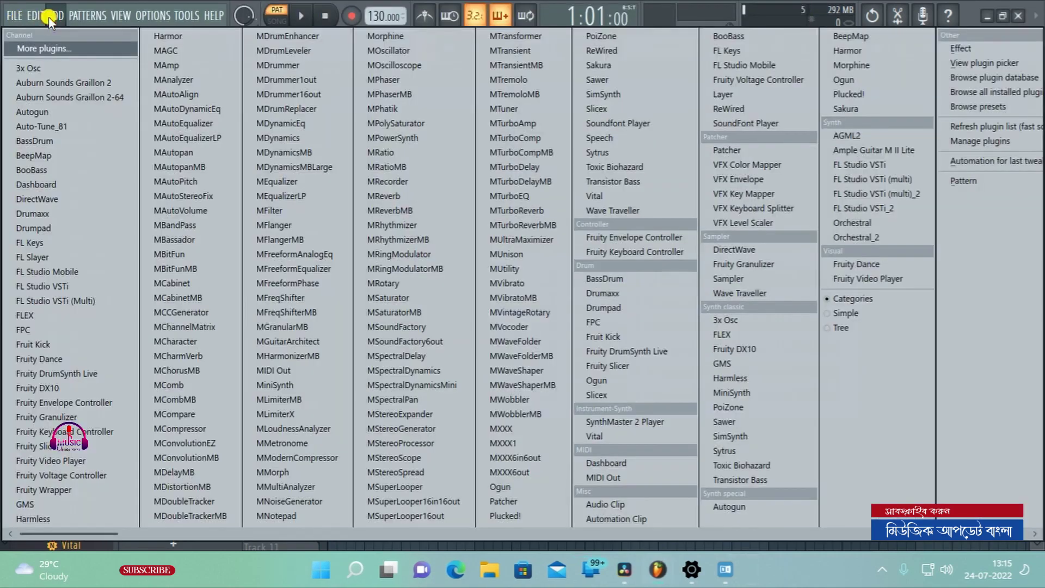
pyautogui.click(53, 52)
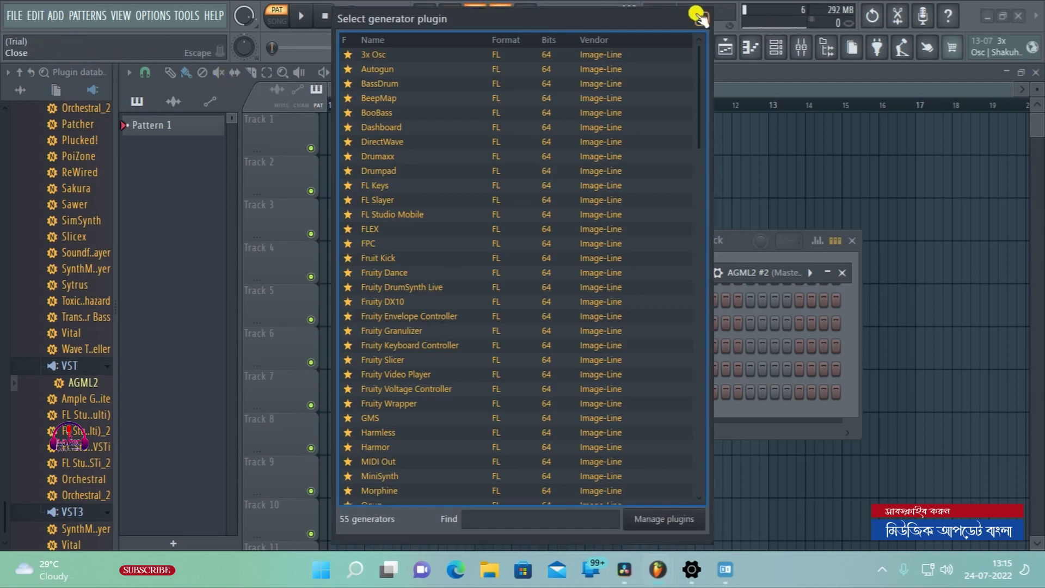
pyautogui.click(699, 18)
pyautogui.click(63, 16)
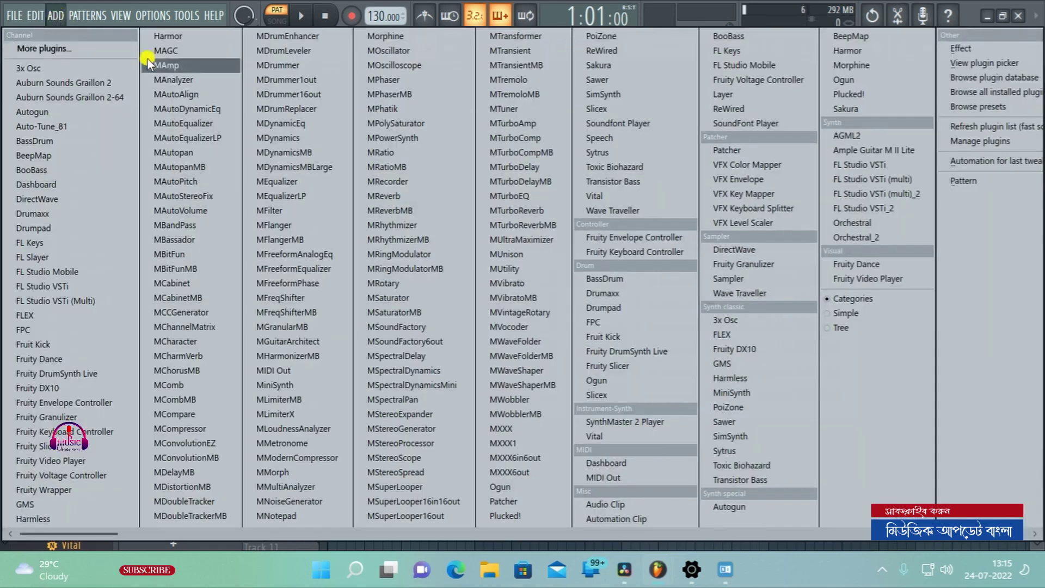
pyautogui.click(1001, 127)
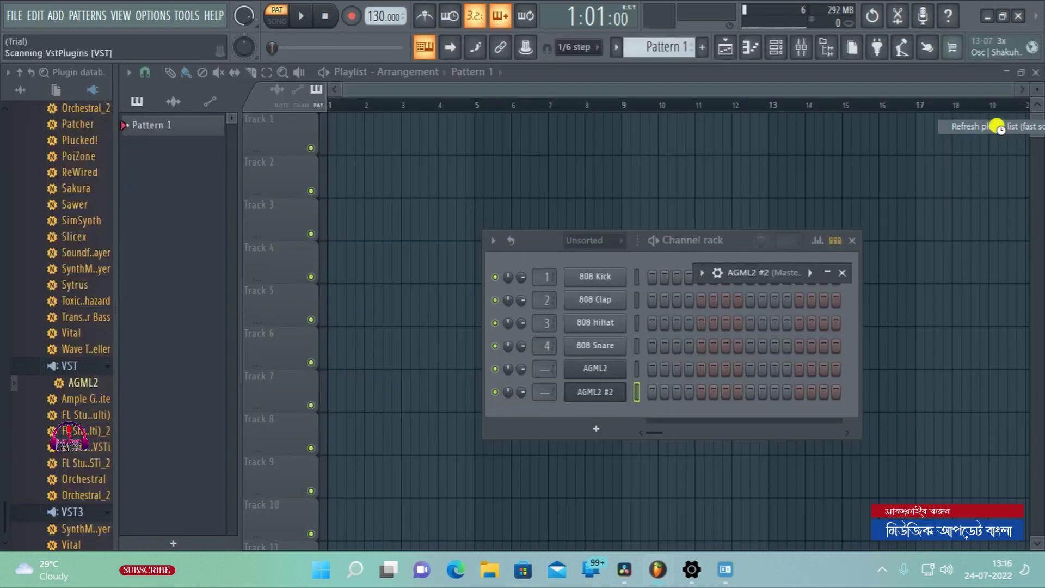
pyautogui.click(717, 438)
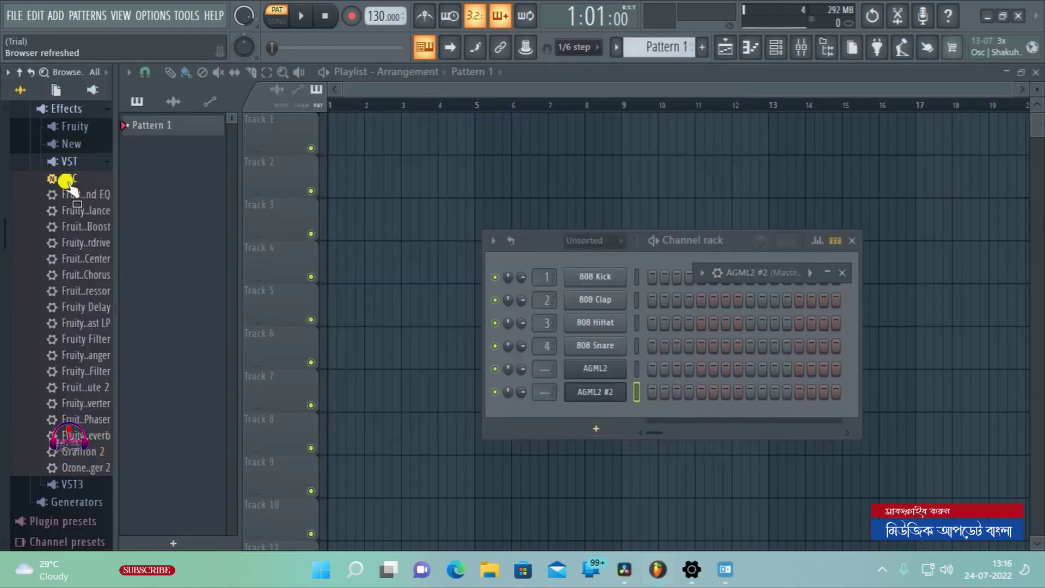
# Load APC from the VST effects onto the channel rack and reposition the Cloudrum window
pyautogui.moveTo(68, 185); pyautogui.dragTo(585, 407)
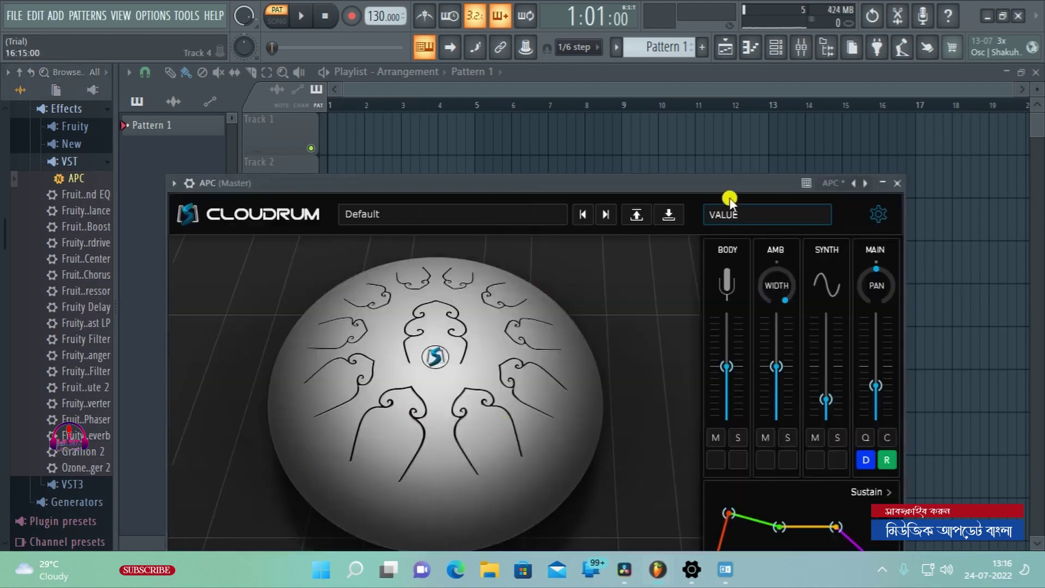
pyautogui.moveTo(724, 184); pyautogui.dragTo(721, 92)
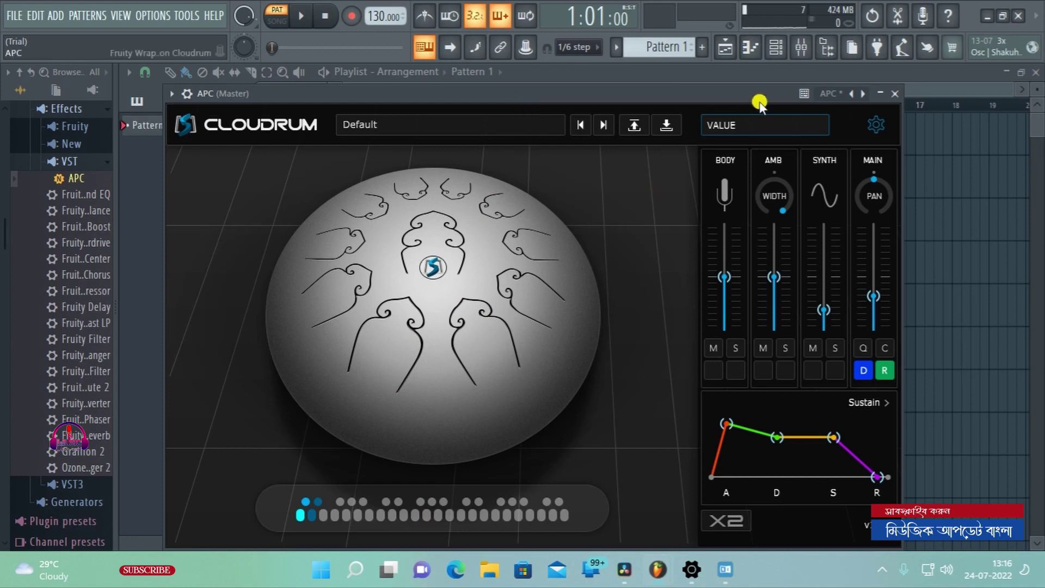
pyautogui.moveTo(759, 100); pyautogui.dragTo(603, 177)
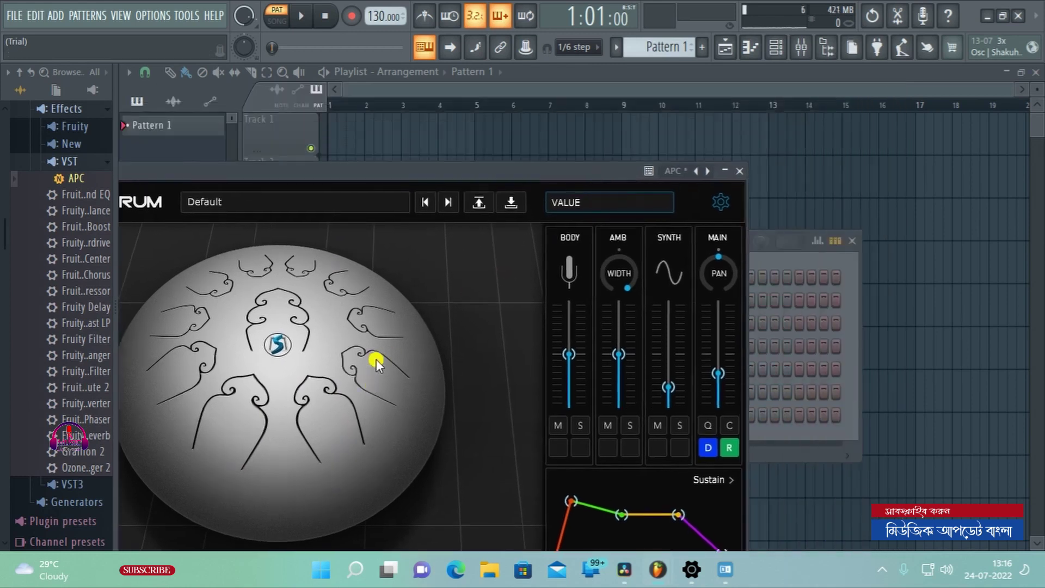
# Audition the Default preset by playing the tone fields around the Cloudrum and at its centre
pyautogui.click(369, 326)
pyautogui.click(350, 277)
pyautogui.click(296, 265)
pyautogui.click(254, 262)
pyautogui.click(207, 280)
pyautogui.click(188, 322)
pyautogui.click(185, 377)
pyautogui.click(234, 430)
pyautogui.click(318, 427)
pyautogui.click(381, 394)
pyautogui.click(275, 306)
pyautogui.click(272, 304)
pyautogui.click(276, 325)
# Reposition the Cloudrum window and play all its tone fields again with the Default preset
pyautogui.click(584, 407)
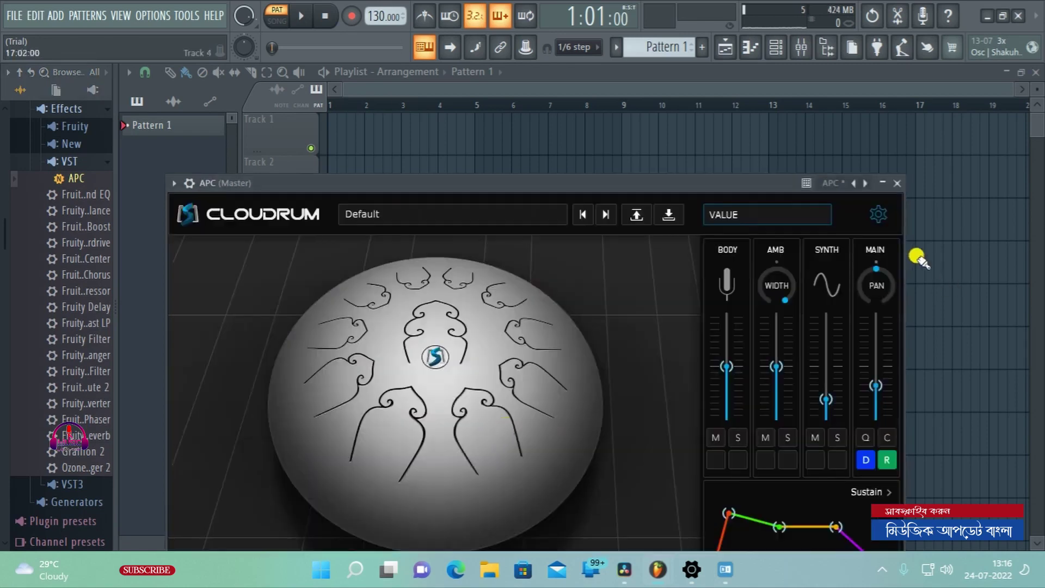
pyautogui.moveTo(725, 185); pyautogui.dragTo(722, 92)
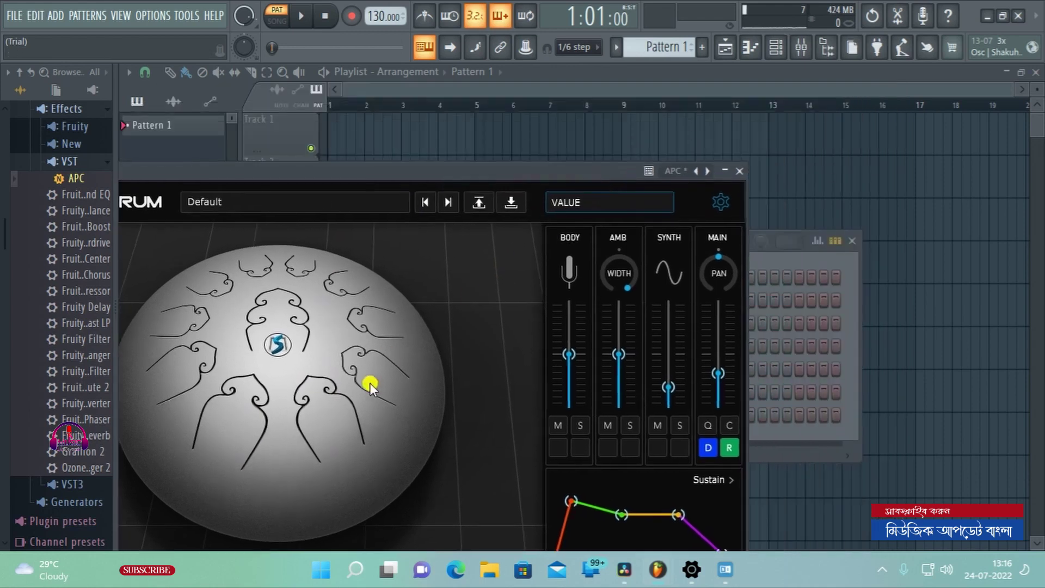
pyautogui.click(369, 376)
pyautogui.click(366, 315)
pyautogui.click(293, 264)
pyautogui.click(259, 263)
pyautogui.click(252, 263)
pyautogui.click(207, 282)
pyautogui.click(173, 325)
pyautogui.click(181, 370)
pyautogui.click(240, 436)
pyautogui.click(303, 436)
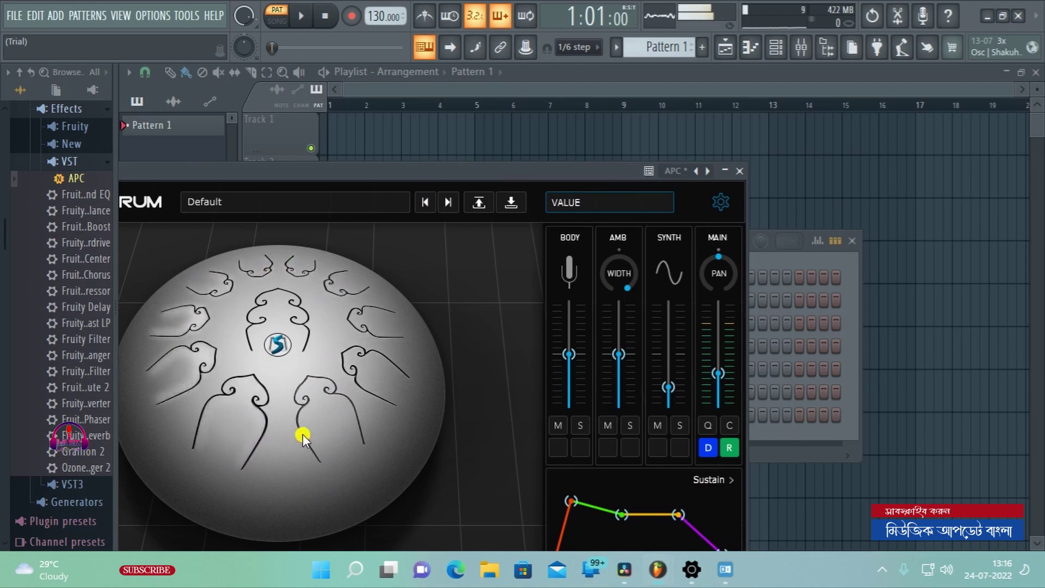
pyautogui.click(388, 375)
pyautogui.click(274, 309)
pyautogui.click(275, 322)
pyautogui.click(422, 223)
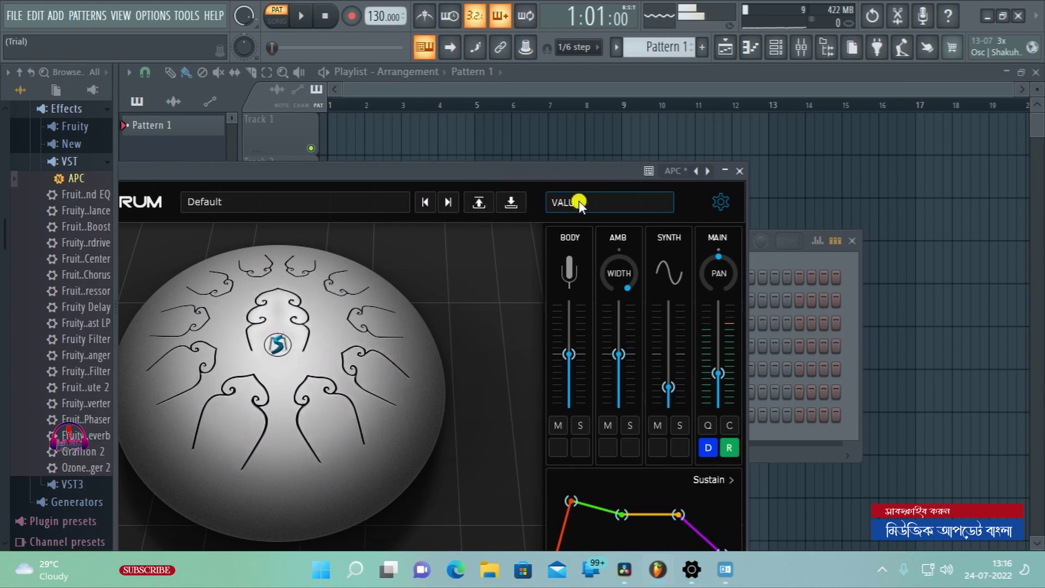
# Bring the whole Cloudrum into view, load the Double Mute preset and audition it on the drum
pyautogui.moveTo(576, 170); pyautogui.dragTo(774, 153)
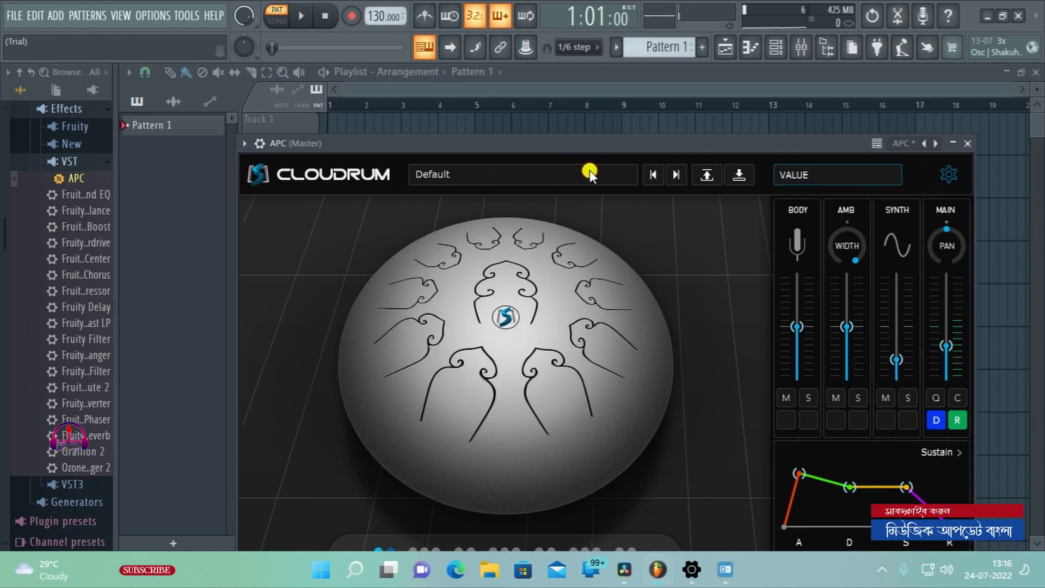
pyautogui.click(676, 174)
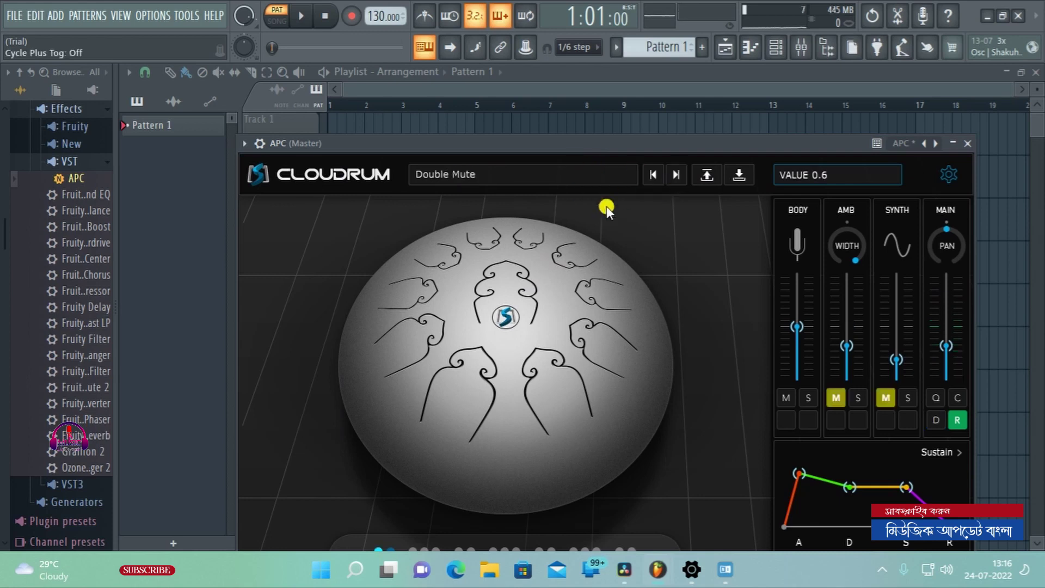
pyautogui.moveTo(488, 236)
pyautogui.mouseDown()
pyautogui.moveTo(539, 237)
pyautogui.moveTo(569, 252)
pyautogui.moveTo(613, 351)
pyautogui.mouseUp()
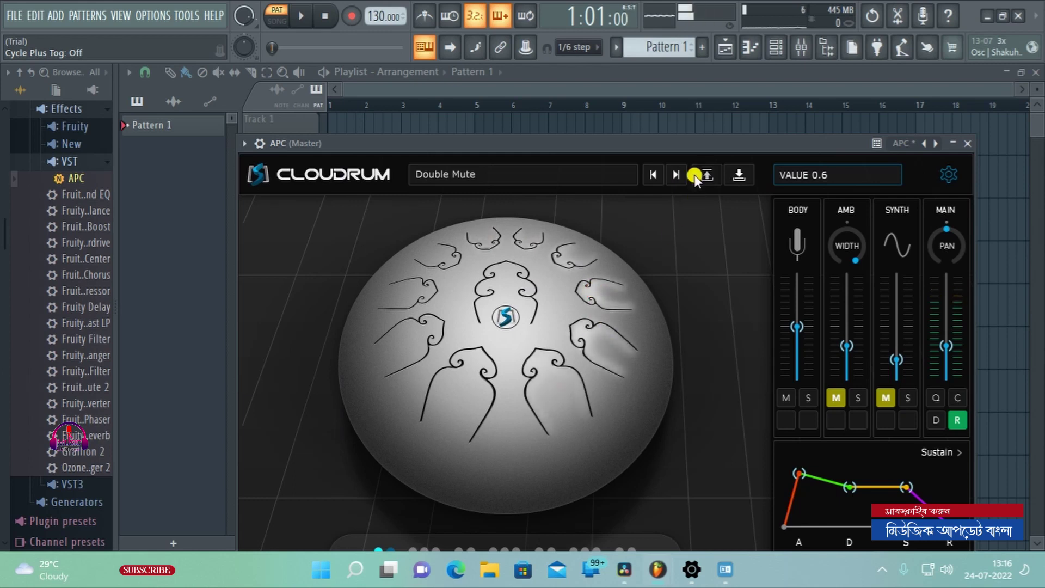
# Load the Double Open preset and audition it on the Cloudrum's tone fields
pyautogui.click(676, 175)
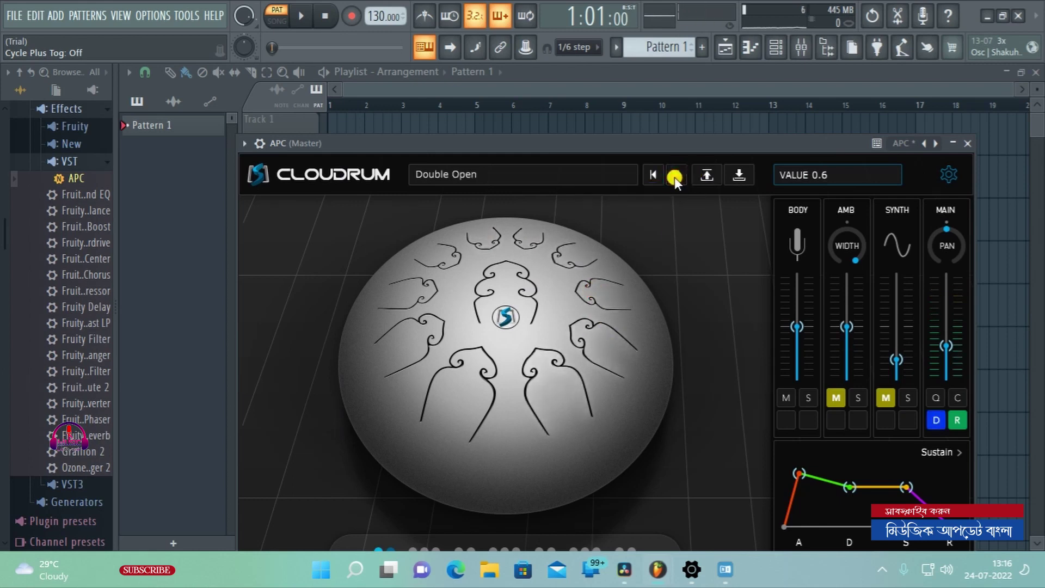
pyautogui.click(479, 261)
pyautogui.click(434, 253)
pyautogui.click(411, 285)
pyautogui.click(405, 338)
pyautogui.click(603, 337)
pyautogui.click(615, 285)
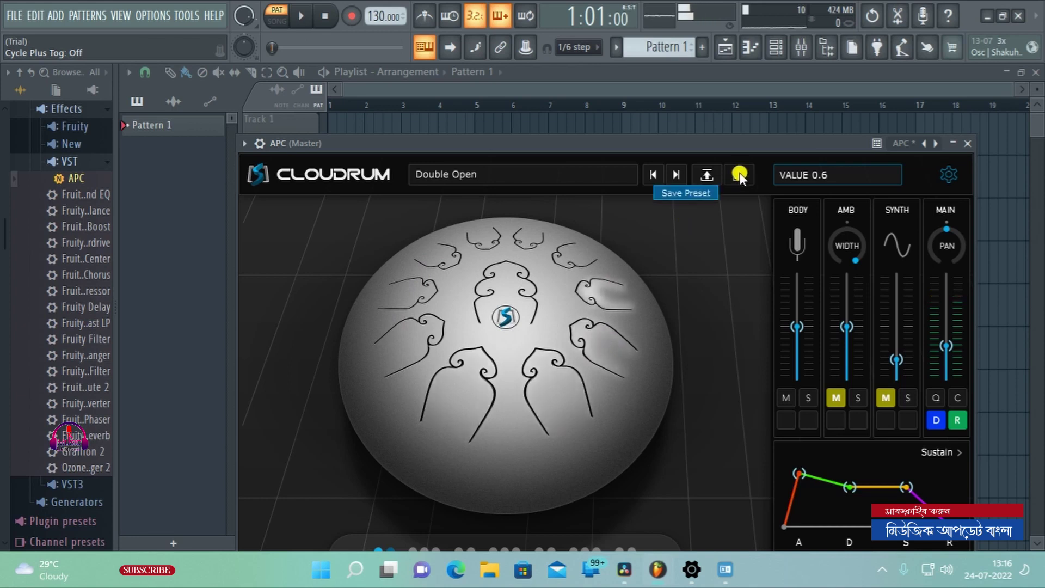
pyautogui.click(532, 285)
pyautogui.click(438, 338)
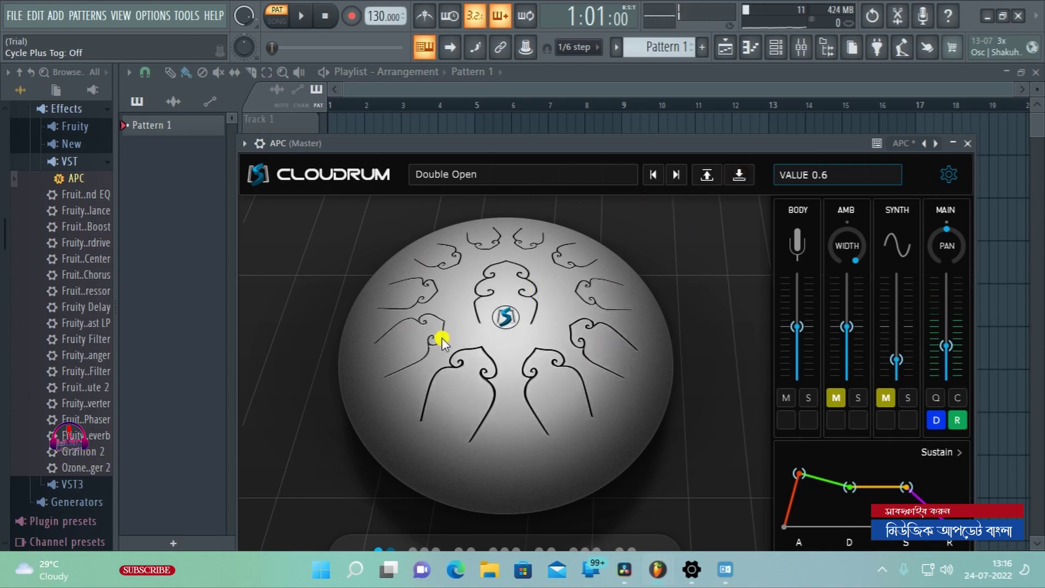
# Return to the Double Mute preset and play the centre and an outer tone field
pyautogui.click(654, 176)
pyautogui.click(534, 290)
pyautogui.click(574, 252)
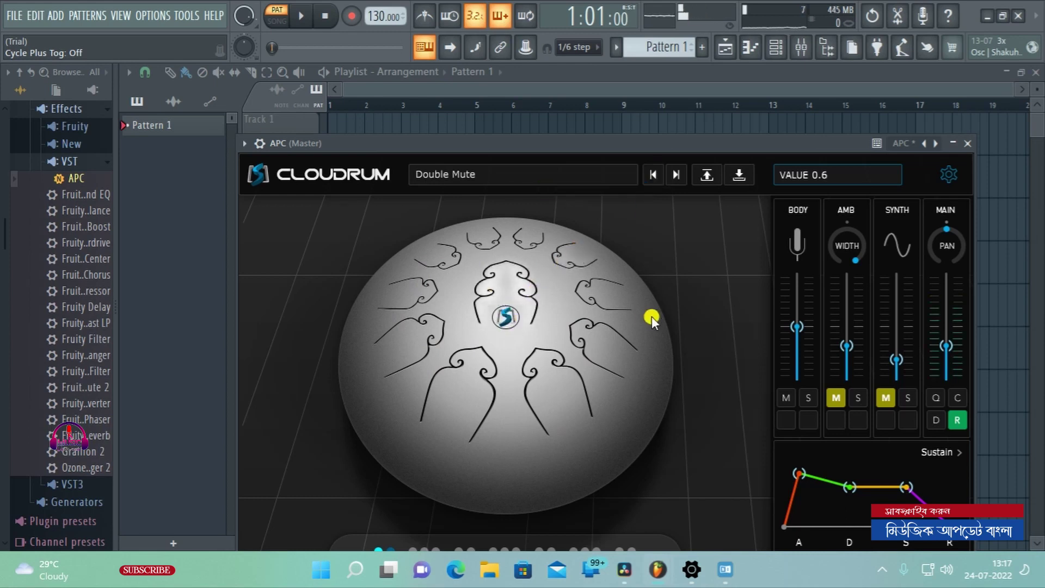
# Load the Double Synth preset and audition it on several tone fields of the Cloudrum
pyautogui.click(678, 173)
pyautogui.click(678, 174)
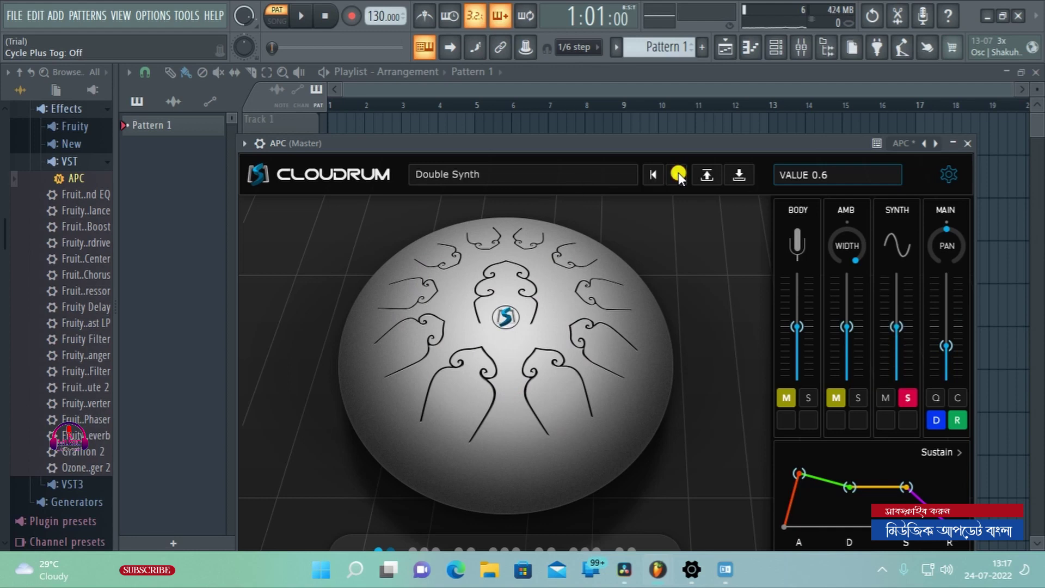
pyautogui.click(478, 237)
pyautogui.click(523, 232)
pyautogui.click(599, 318)
pyautogui.click(491, 394)
# Open the Sampler channel's piano roll and place four short notes in bars 1 and 2, including C#6, F#6 and G6
pyautogui.moveTo(534, 144); pyautogui.dragTo(610, 474)
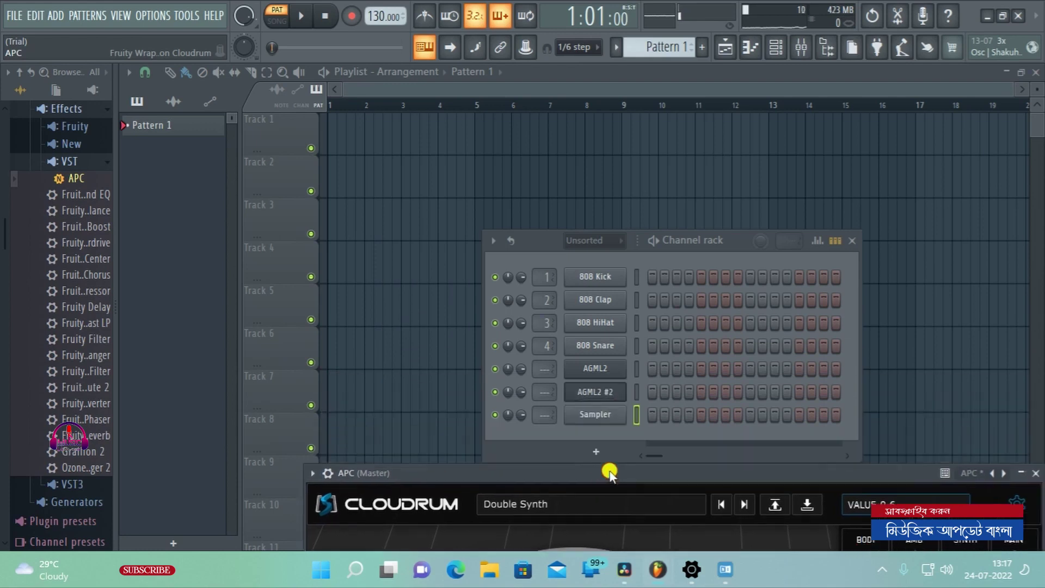
pyautogui.rightClick(595, 415)
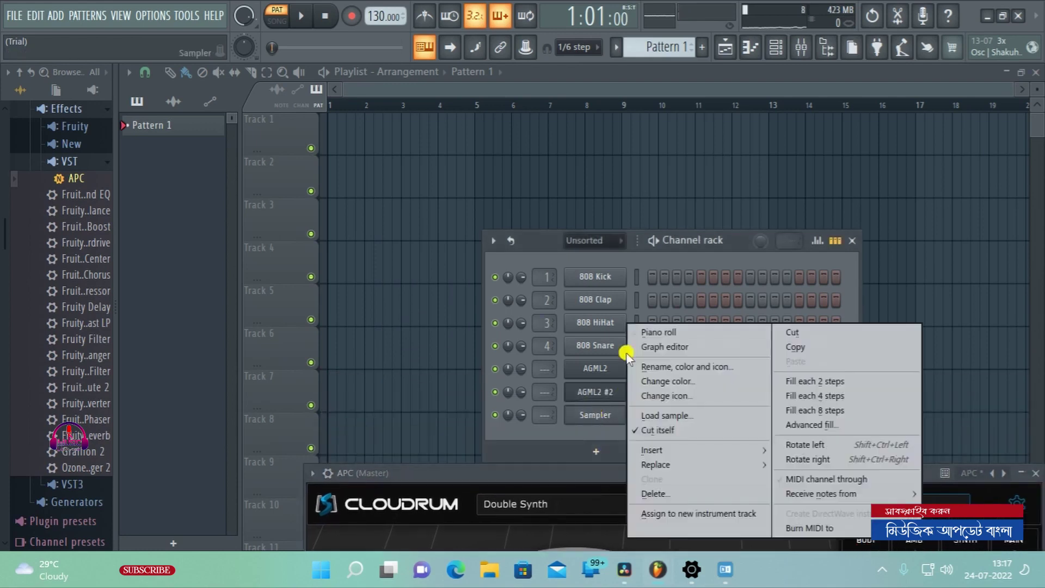
pyautogui.click(665, 332)
pyautogui.click(183, 333)
pyautogui.click(248, 265)
pyautogui.click(427, 252)
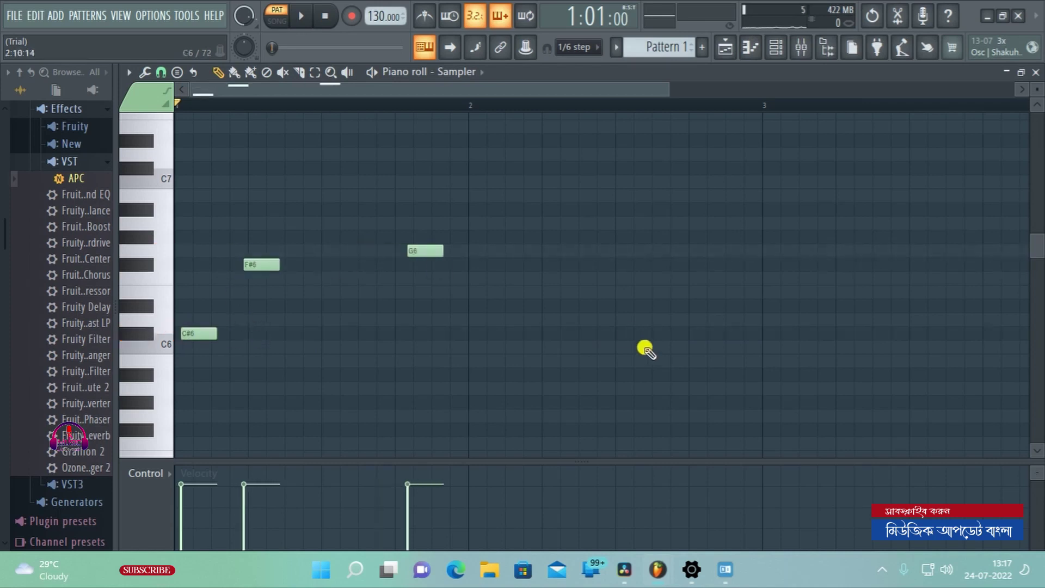
pyautogui.click(514, 320)
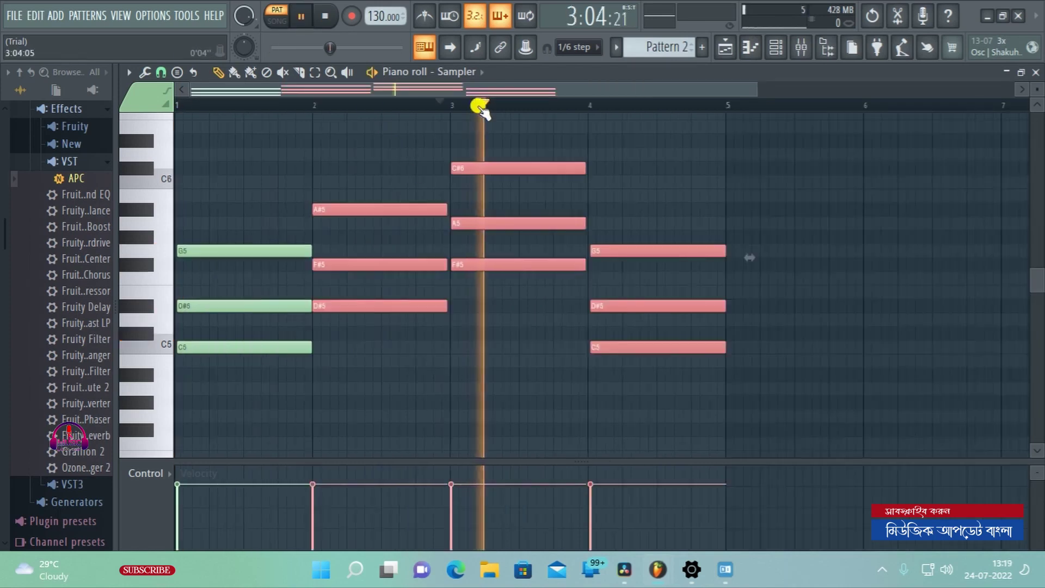
# Select the time range of bars 1 to 4 over the Pattern 2 chords and add a new empty pattern
pyautogui.moveTo(483, 106); pyautogui.dragTo(182, 108)
pyautogui.moveTo(720, 107)
pyautogui.mouseDown()
pyautogui.moveTo(415, 125)
pyautogui.moveTo(728, 115)
pyautogui.mouseUp()
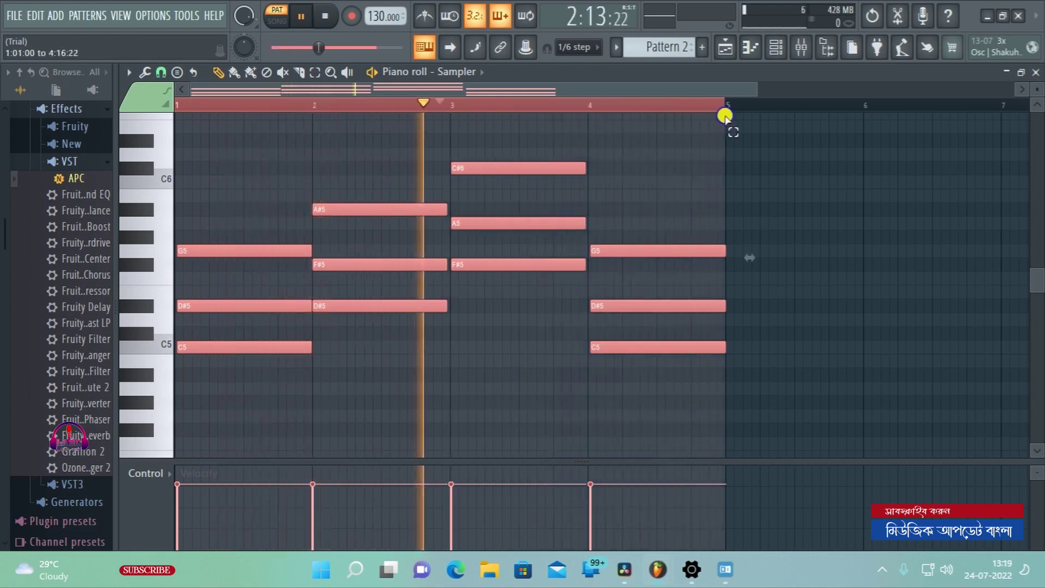
pyautogui.click(705, 49)
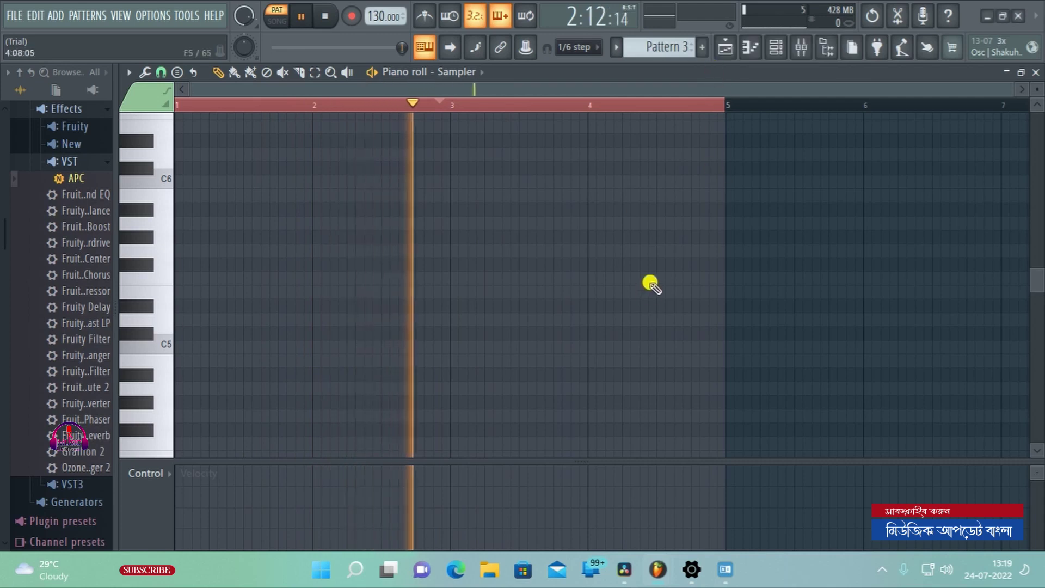
# Show the channel rack and switch back to Pattern 2
pyautogui.click(775, 47)
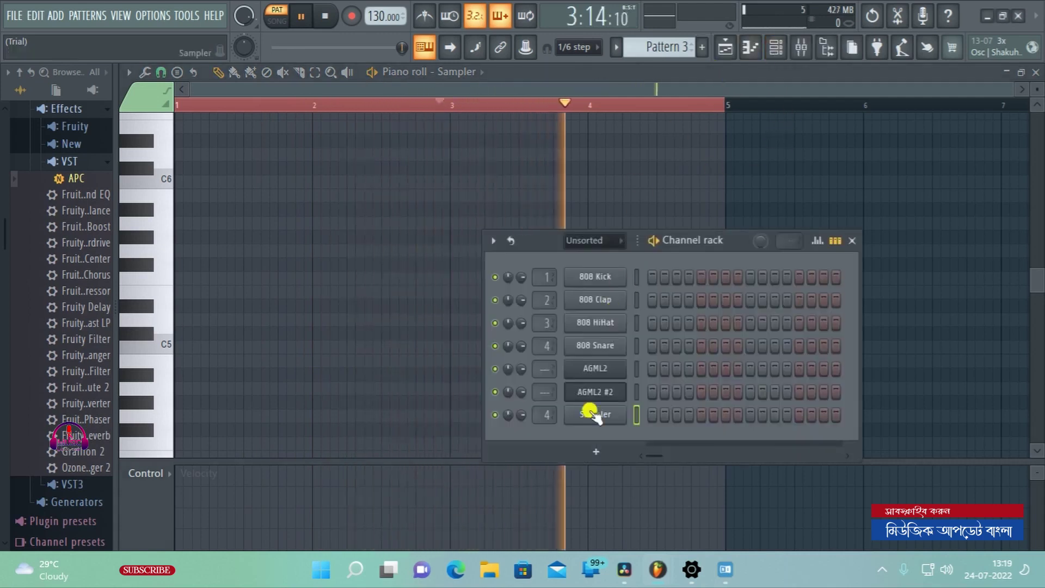
pyautogui.click(616, 48)
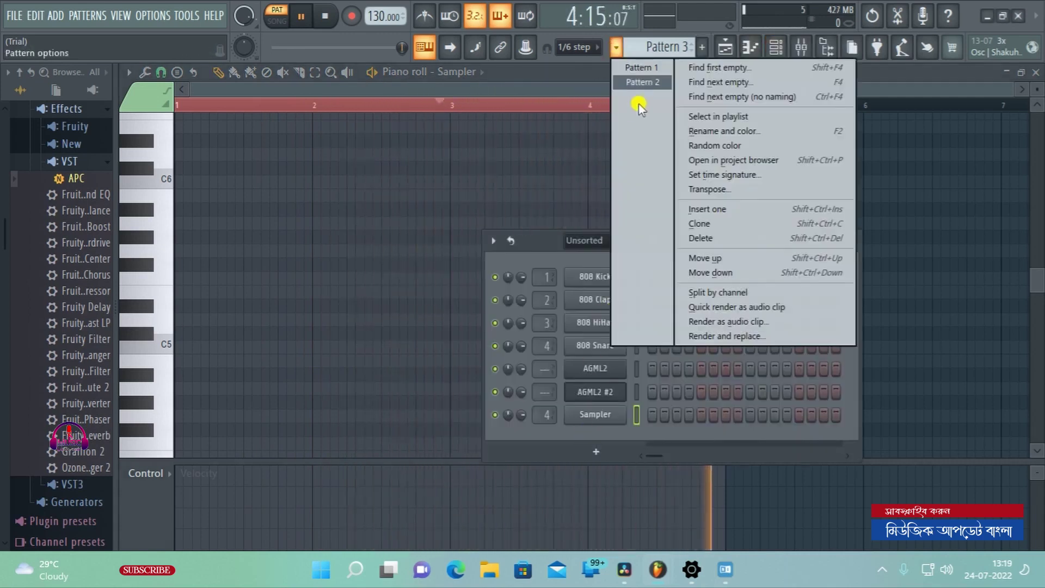
pyautogui.click(645, 81)
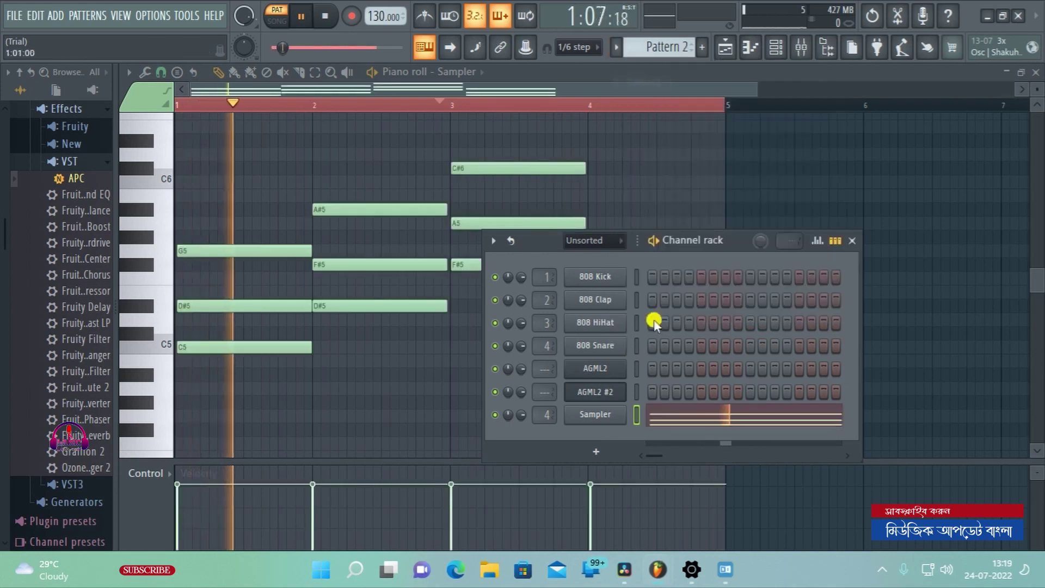
# Replace the Sampler channel with FL Keys and close its plugin window
pyautogui.click(594, 415)
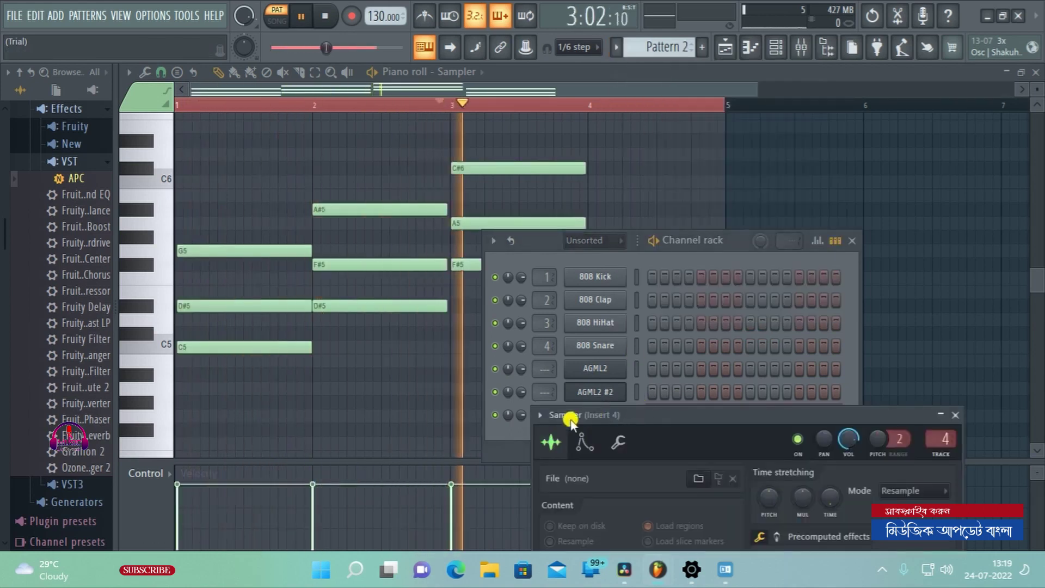
pyautogui.click(493, 429)
pyautogui.rightClick(598, 416)
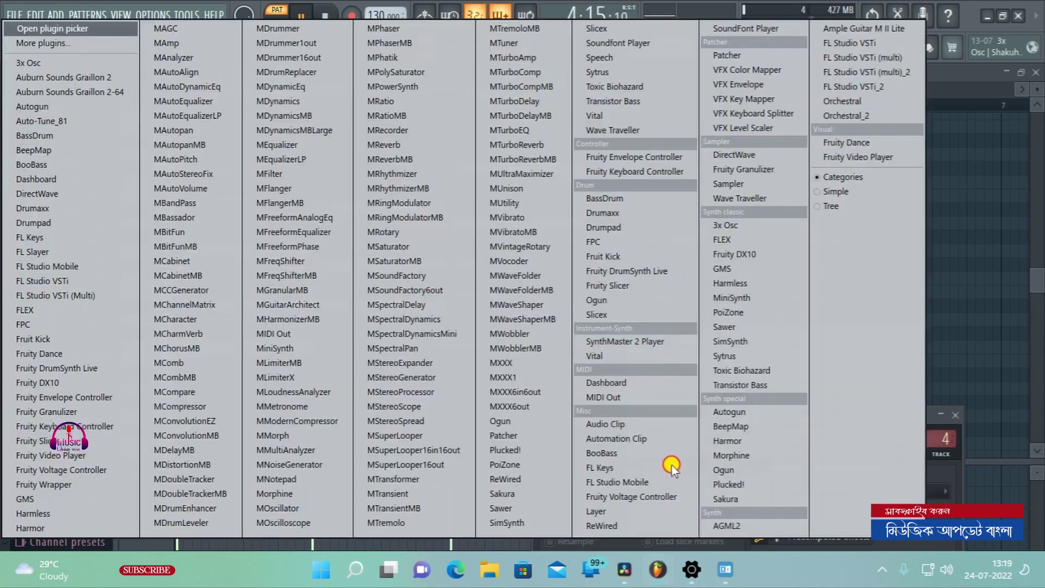
pyautogui.click(672, 466)
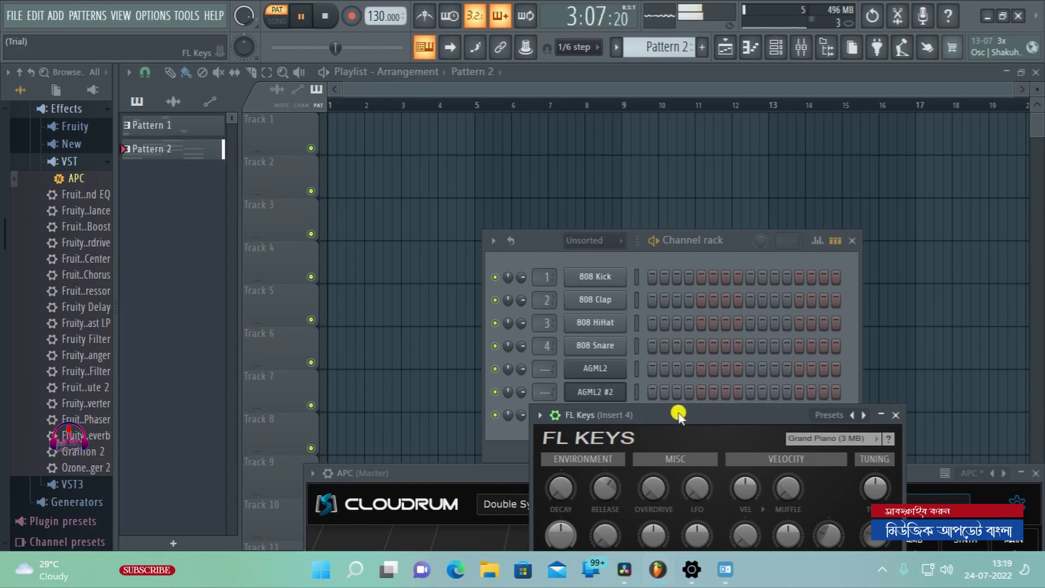
pyautogui.click(896, 415)
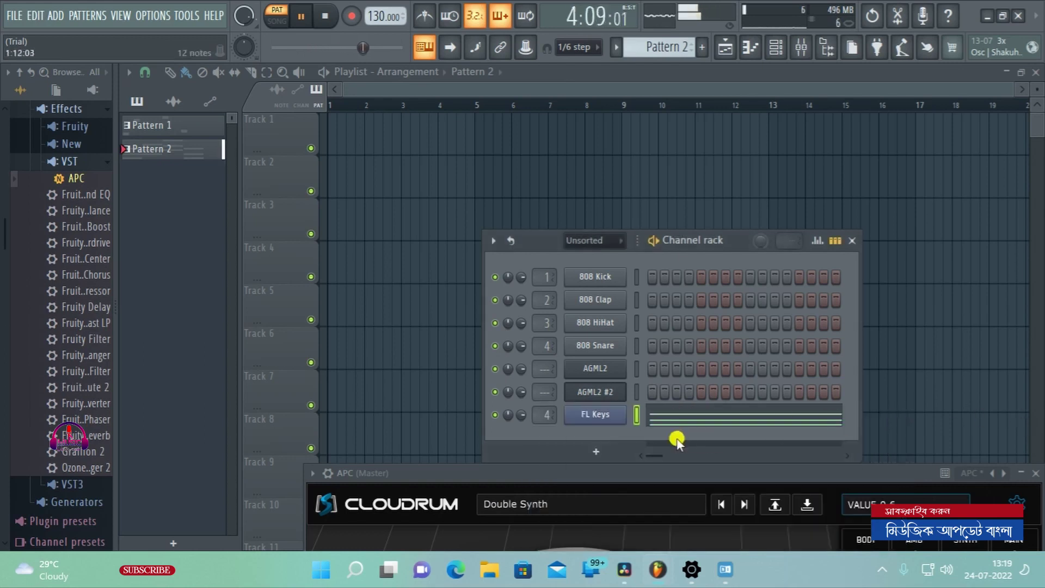
pyautogui.rightClick(596, 414)
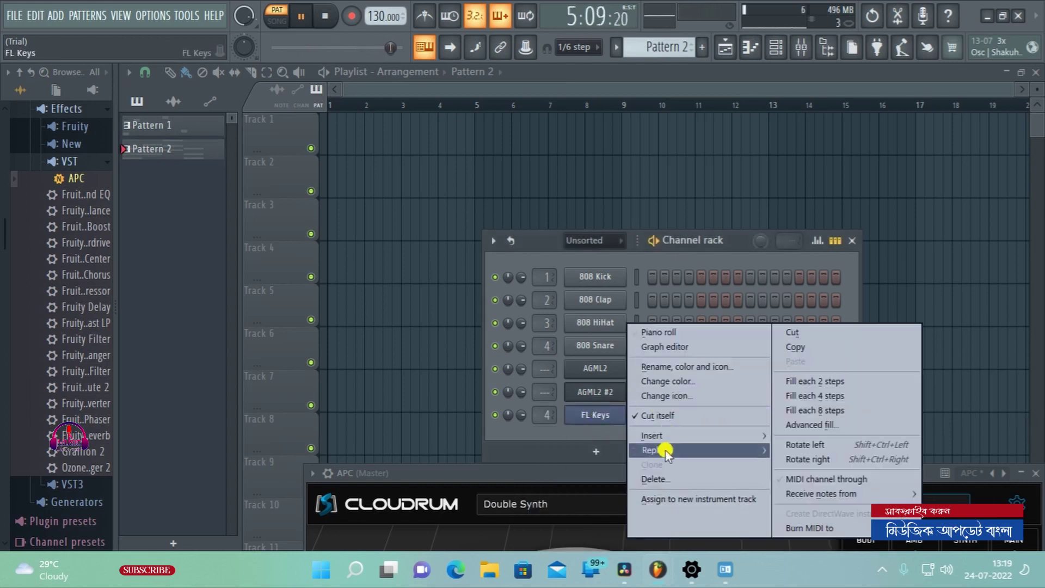
pyautogui.moveTo(665, 451)
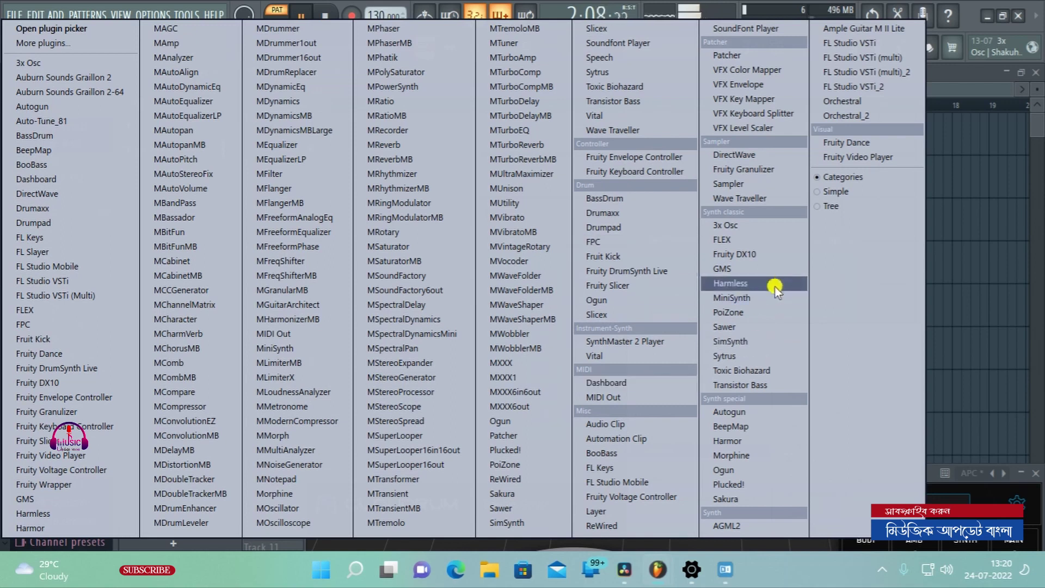
pyautogui.click(549, 544)
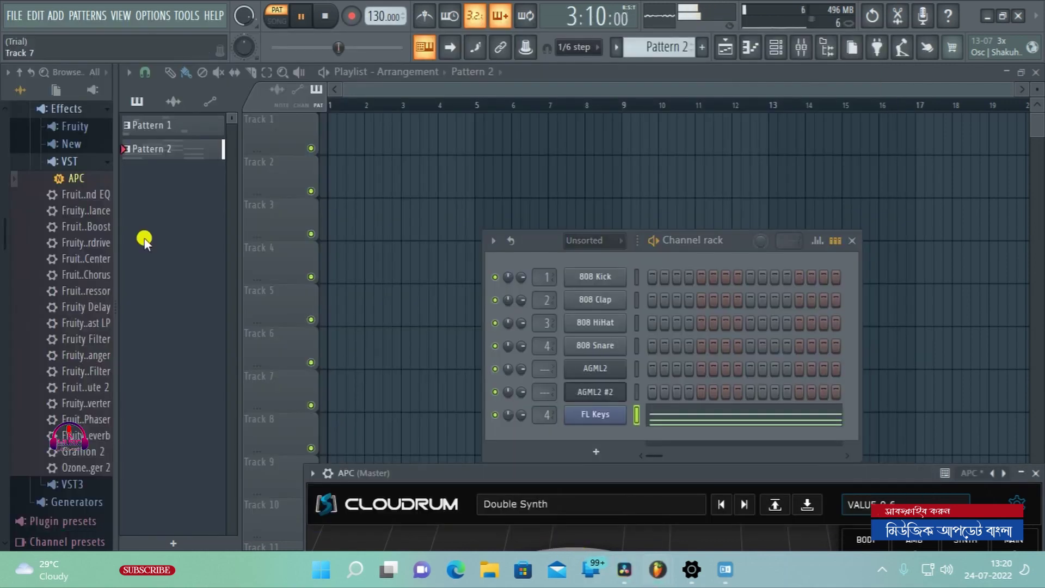
# Mark the APC plugin as a favourite in the full list of generator plugins, then close the list
pyautogui.click(55, 16)
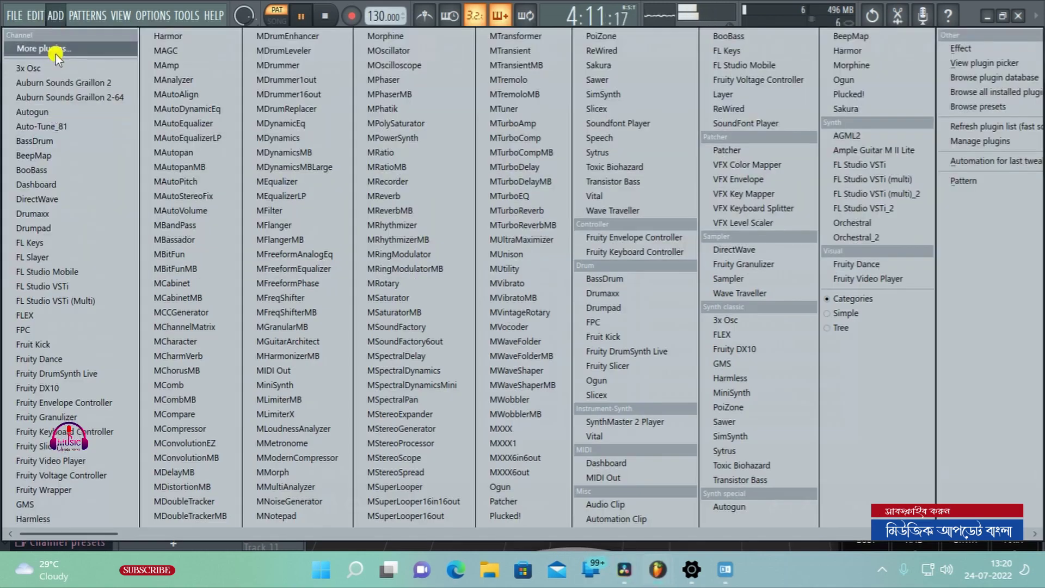
pyautogui.click(55, 49)
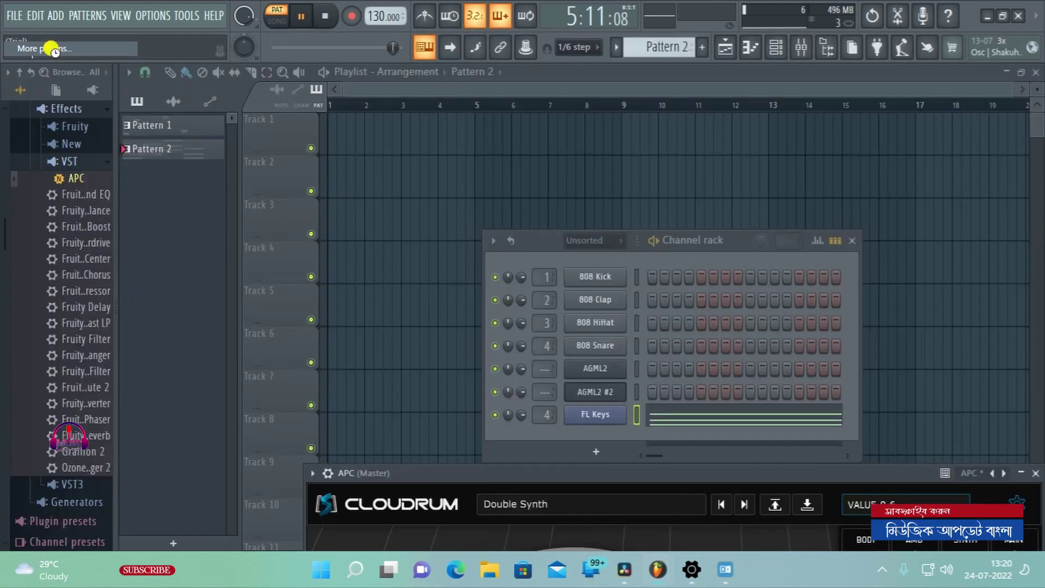
pyautogui.scroll(-10, 514, 419)
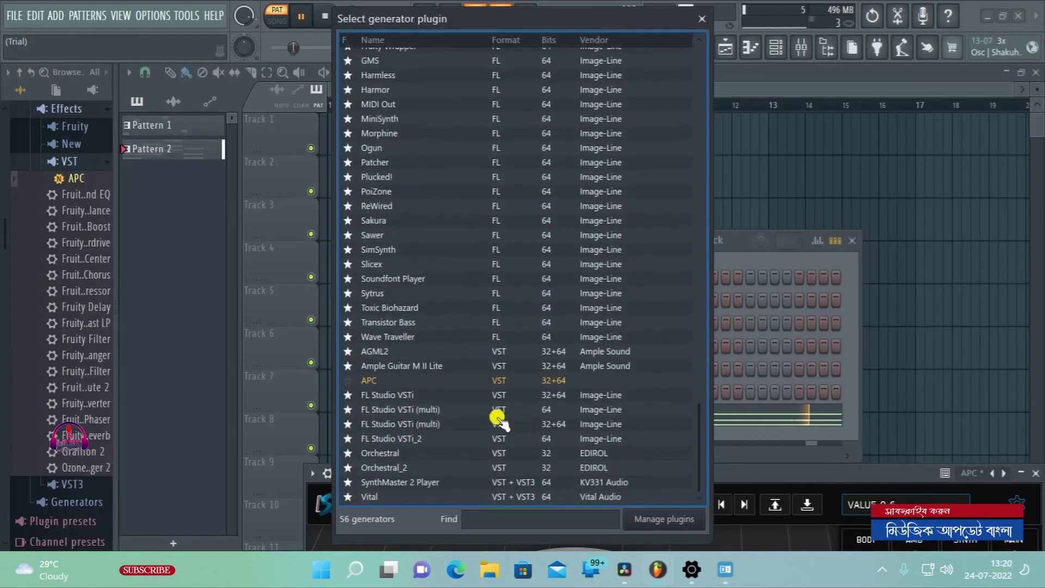
pyautogui.click(349, 381)
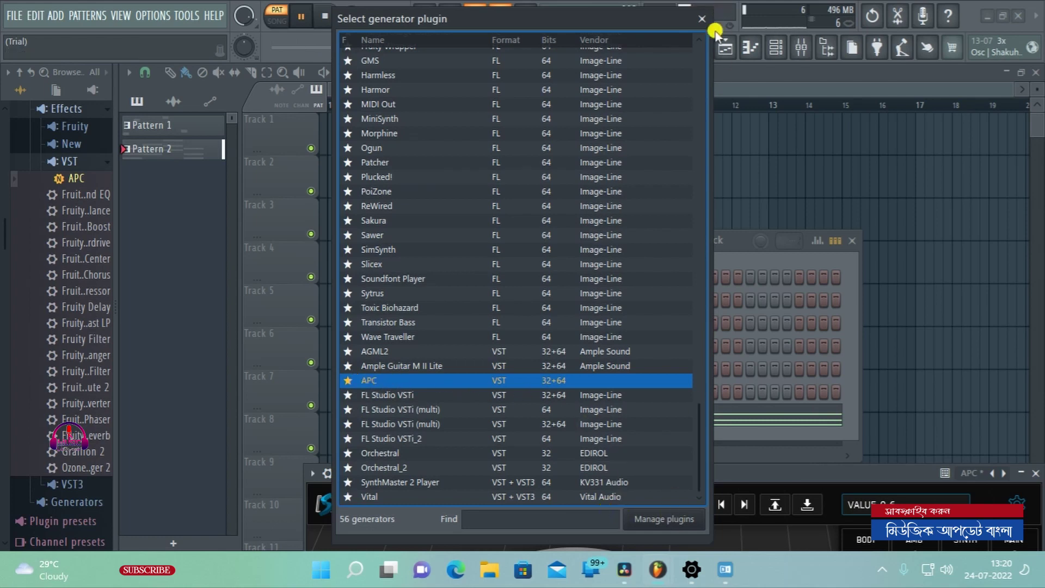
pyautogui.click(703, 23)
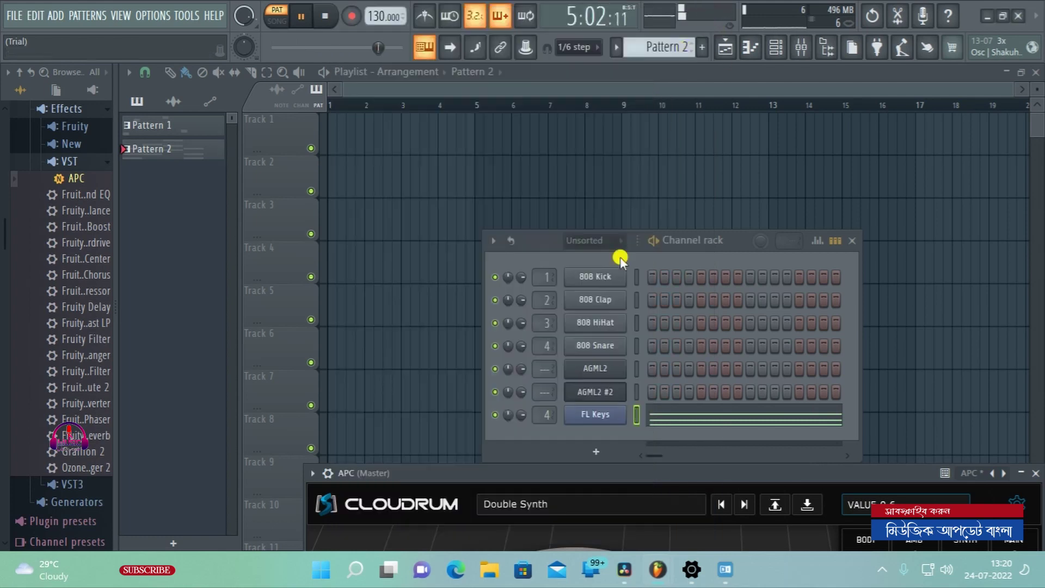
# Replace the FL Keys channel with the APC plugin so the Pattern 2 chords play through Cloudrum
pyautogui.rightClick(596, 421)
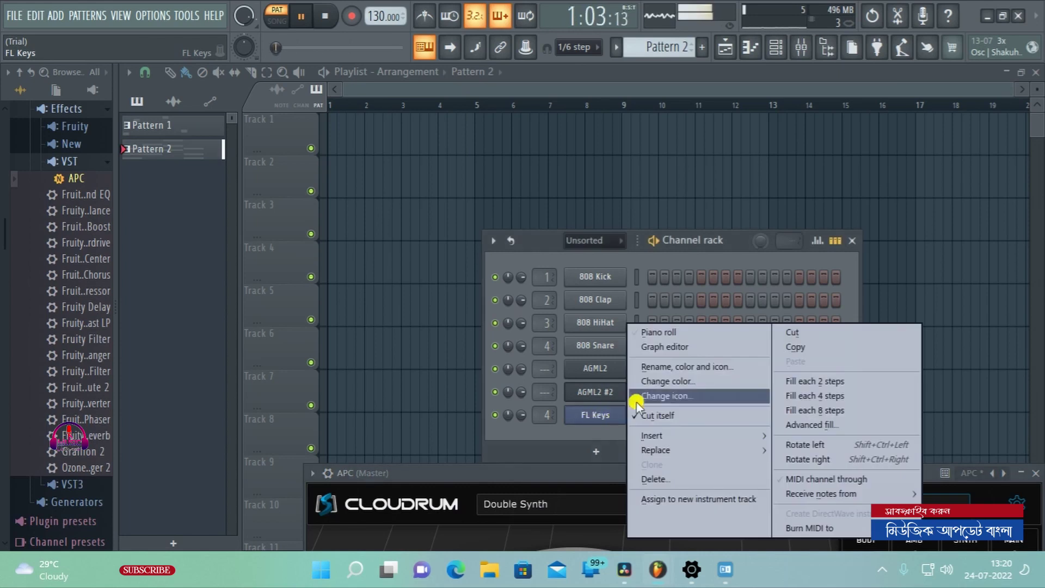
pyautogui.moveTo(692, 438)
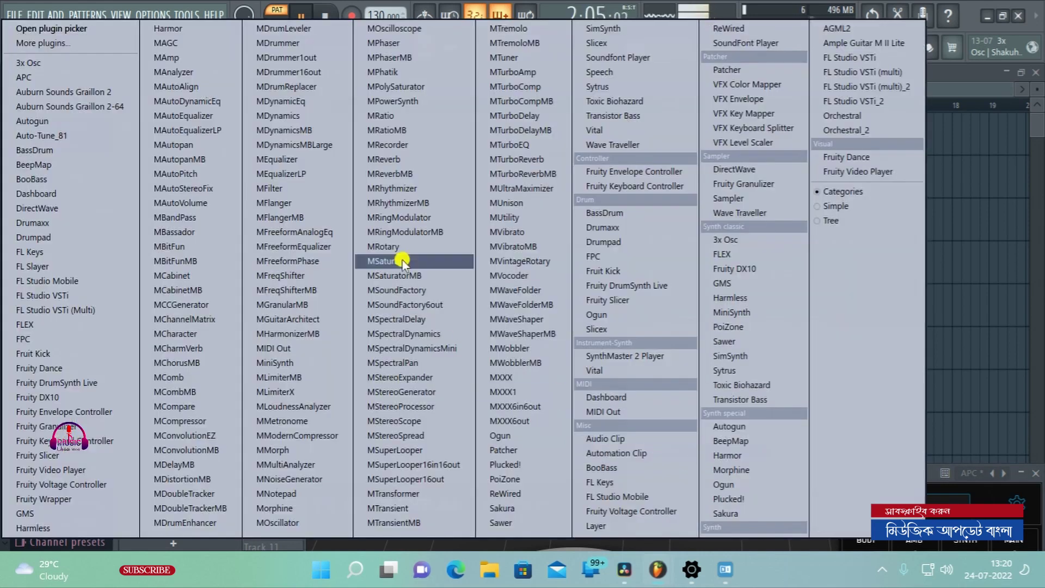
pyautogui.click(34, 78)
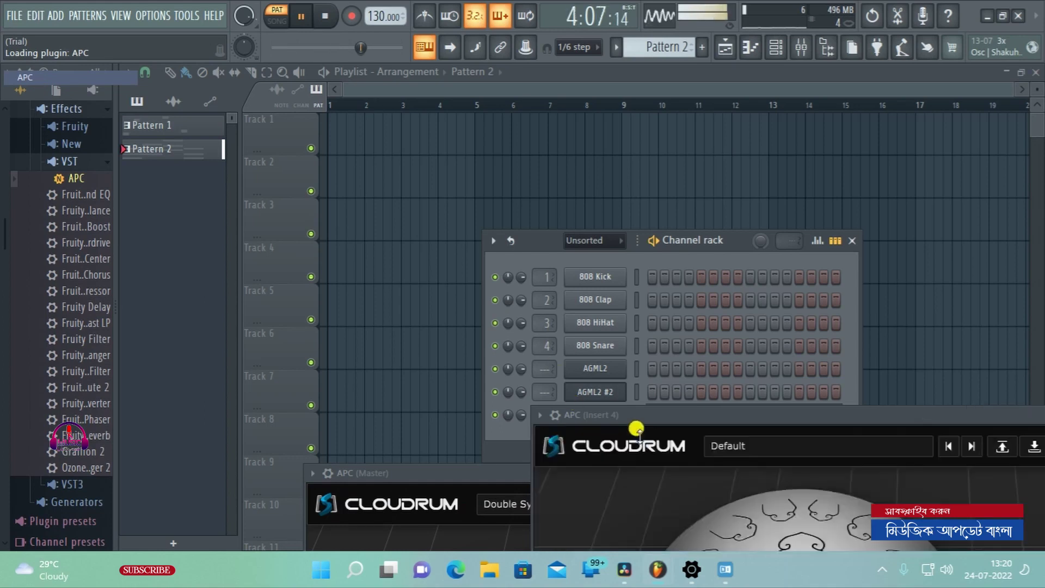
# Move the two Cloudrum windows apart, close the one on the Master track and bring up the APC channel's window
pyautogui.moveTo(704, 414); pyautogui.dragTo(8, 72)
pyautogui.moveTo(729, 476); pyautogui.dragTo(315, 366)
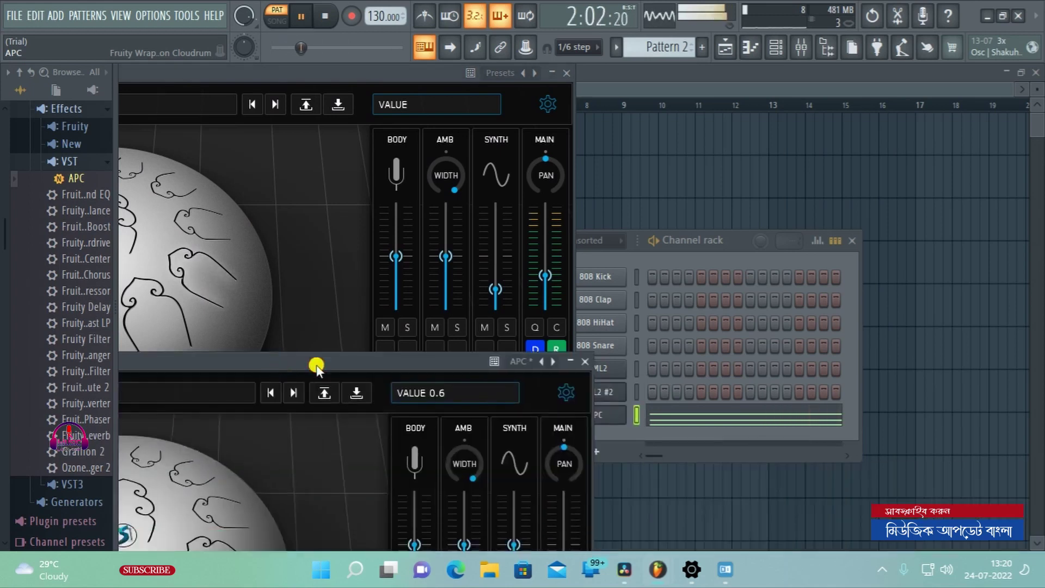
pyautogui.click(585, 362)
pyautogui.click(612, 419)
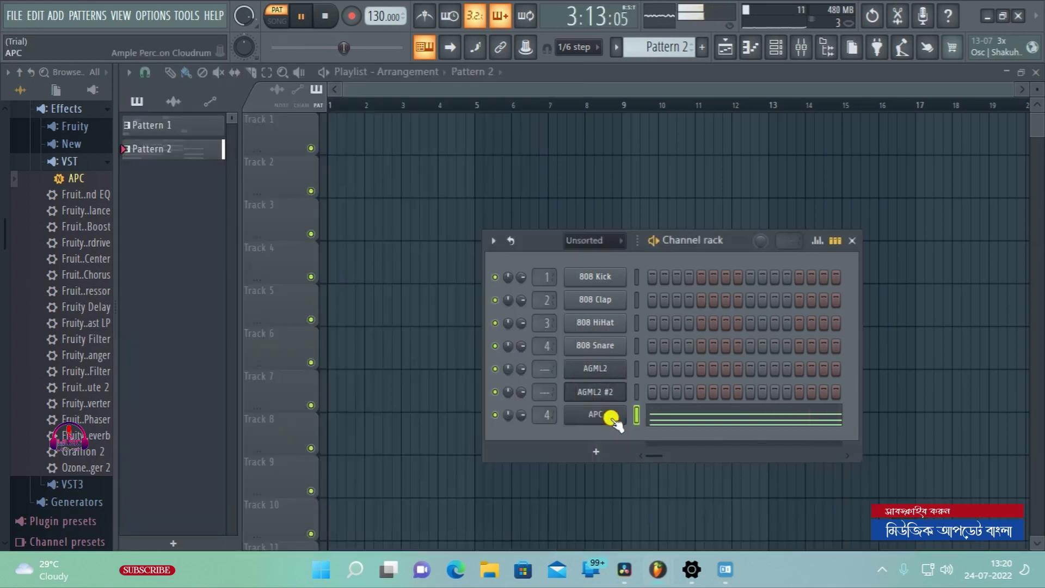
pyautogui.click(612, 419)
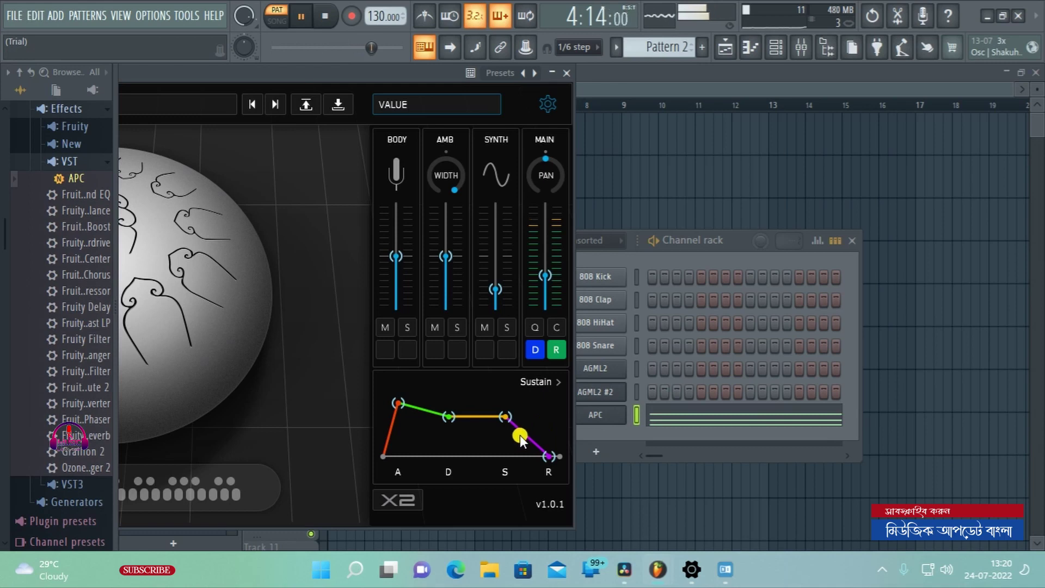
# Set Cloudrum's AMB width to 84.5 and its main pan to 31.2 while the pattern plays
pyautogui.moveTo(450, 185)
pyautogui.mouseDown()
pyautogui.moveTo(463, 163)
pyautogui.moveTo(450, 148)
pyautogui.moveTo(443, 200)
pyautogui.moveTo(441, 192)
pyautogui.mouseUp()
pyautogui.click(496, 175)
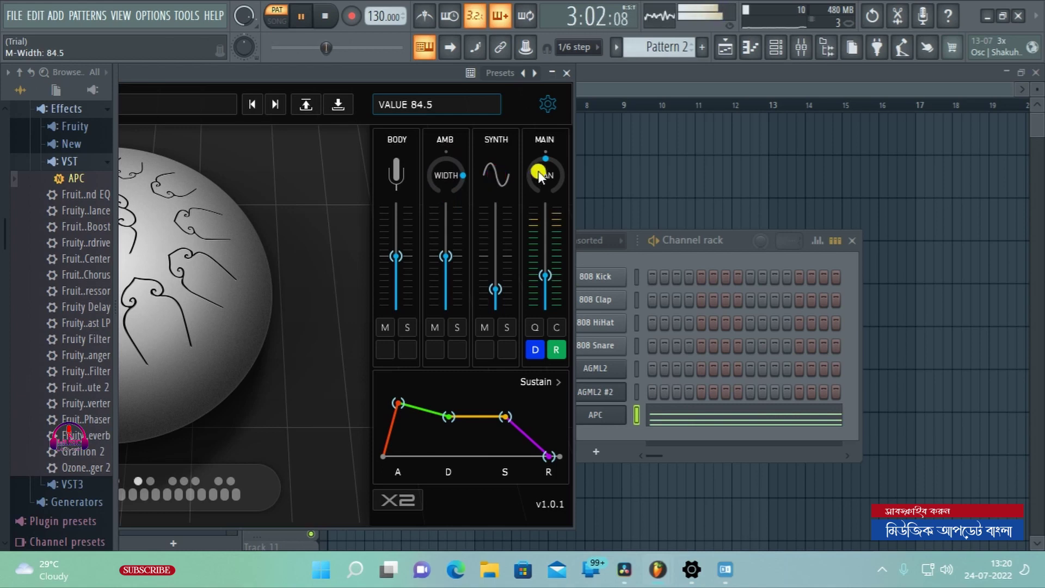
pyautogui.moveTo(538, 171); pyautogui.dragTo(557, 135)
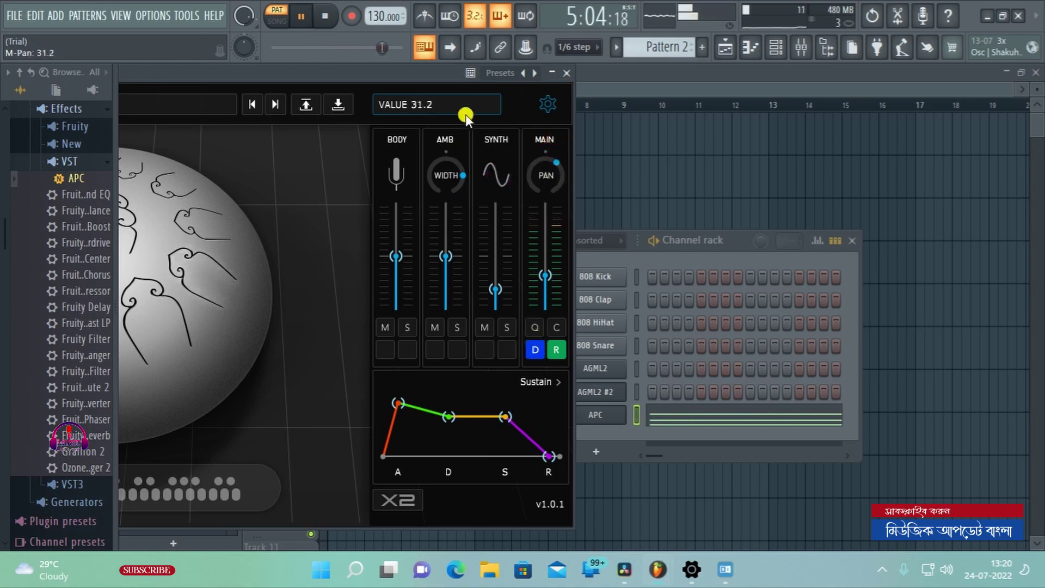
# Reposition the APC channel's Cloudrum window so the whole instrument and its preset name are in view
pyautogui.click(498, 73)
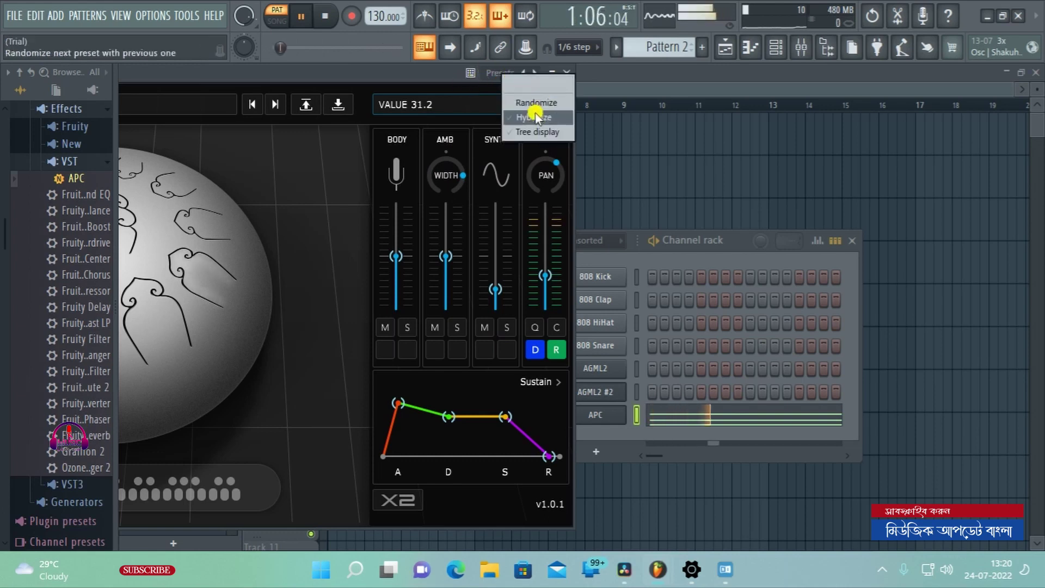
pyautogui.click(466, 76)
pyautogui.moveTo(426, 73); pyautogui.dragTo(770, 108)
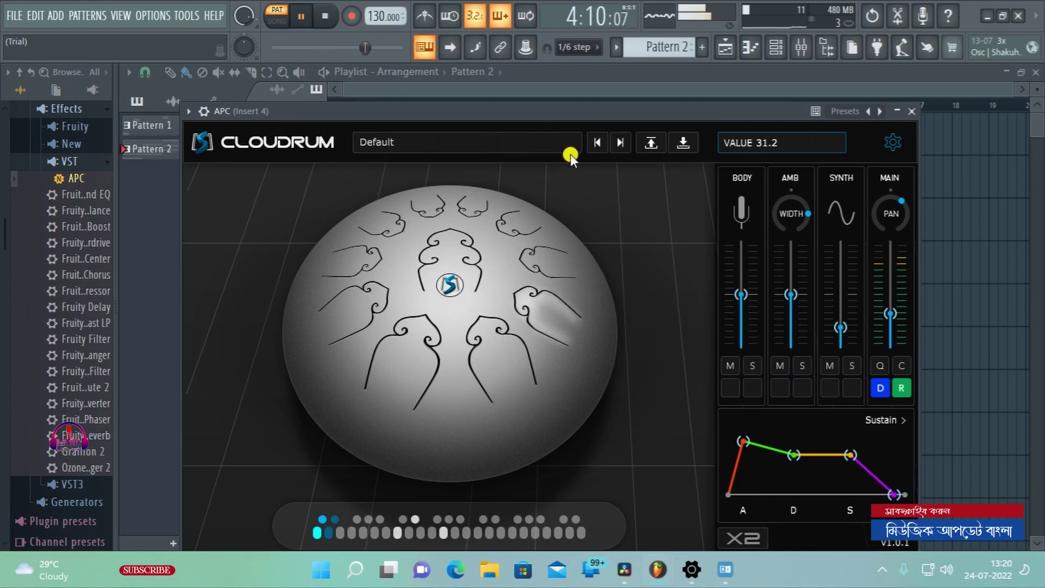
# Audition the Double Mute, Double Open, Double Synth, Mod wheel control Feedback and Mod wheel control phase presets with the playing pattern
pyautogui.click(620, 145)
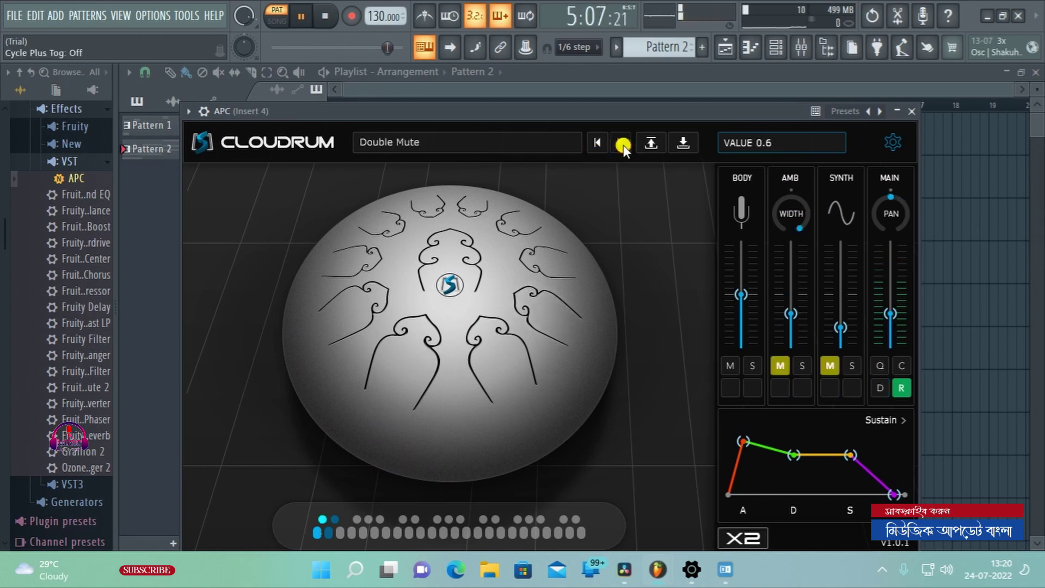
pyautogui.click(623, 145)
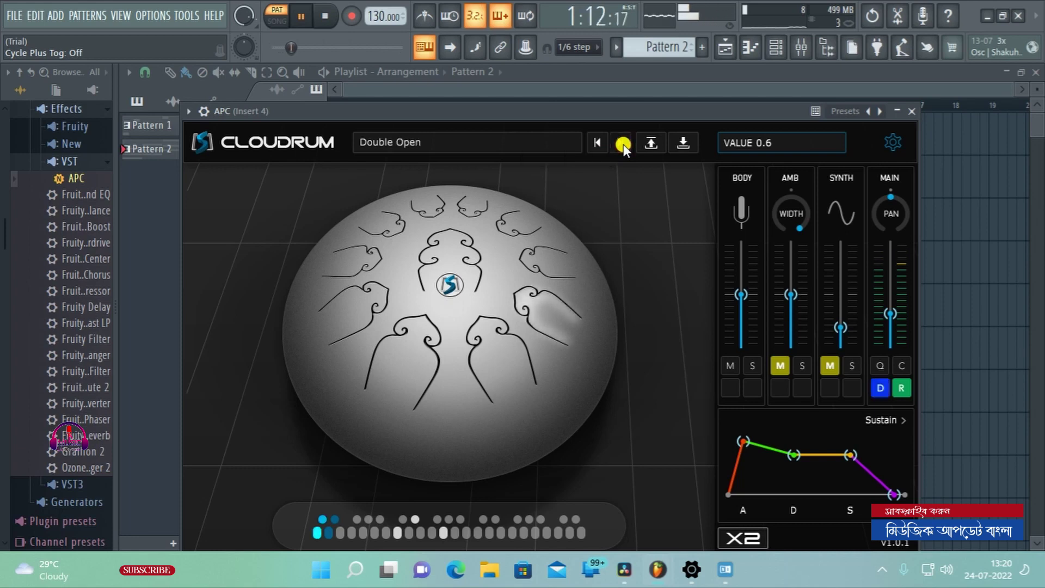
pyautogui.click(623, 145)
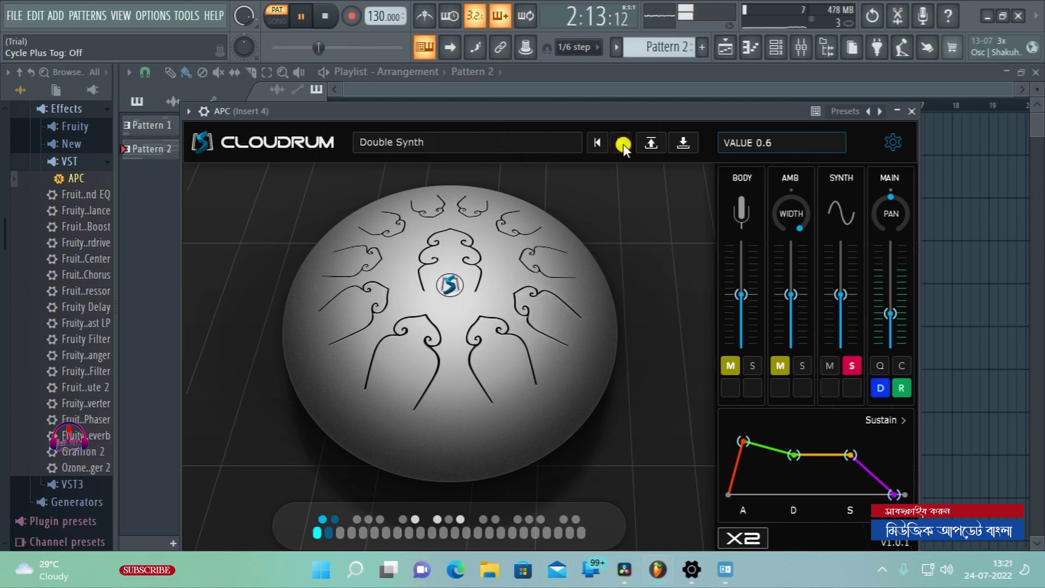
pyautogui.click(622, 144)
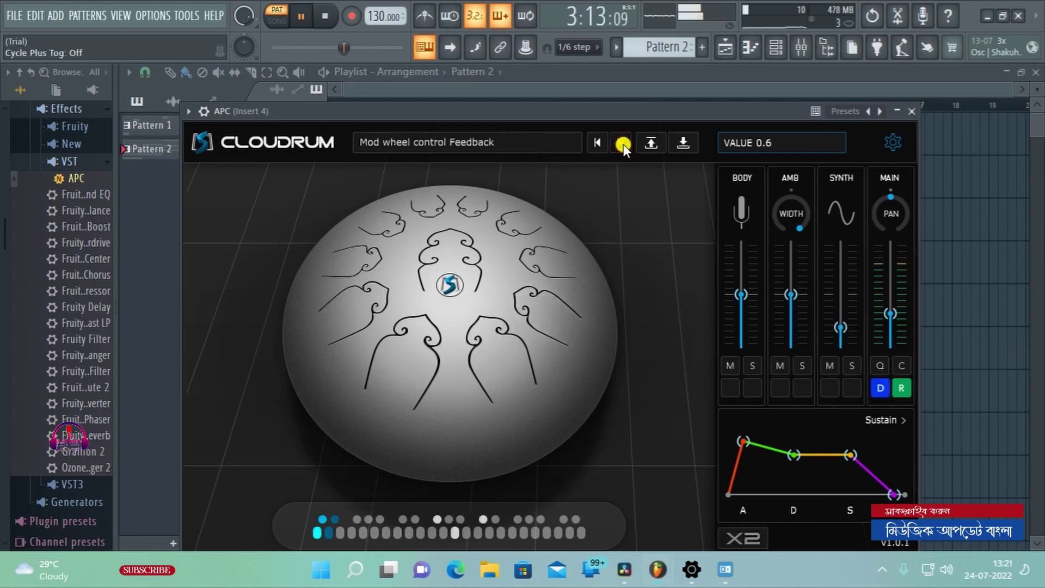
pyautogui.click(622, 144)
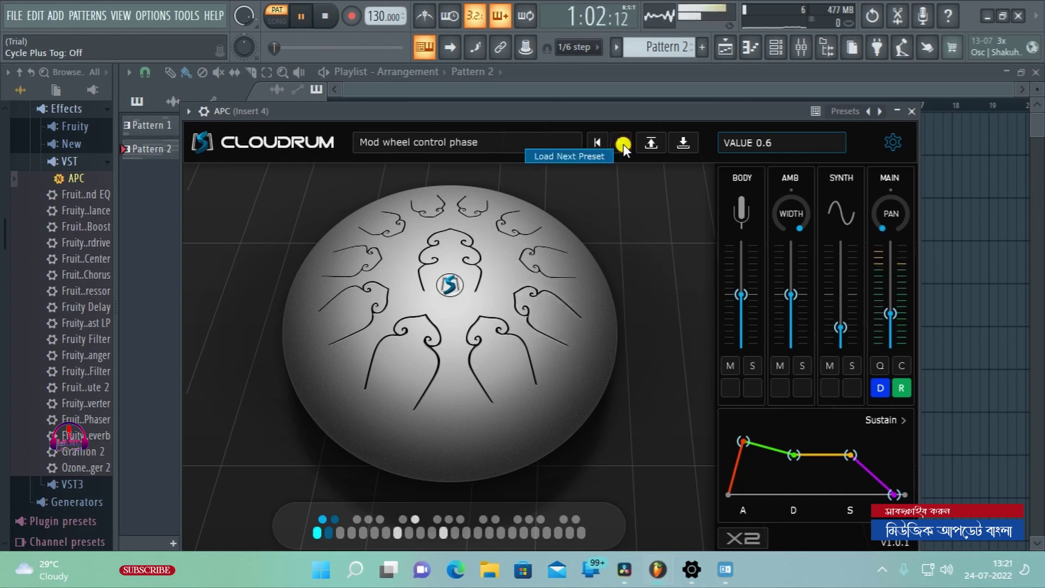
# Continue through the Mono, Mute and Short, Short Release and Soft Synth Attack presets and load the Synth preset
pyautogui.click(623, 144)
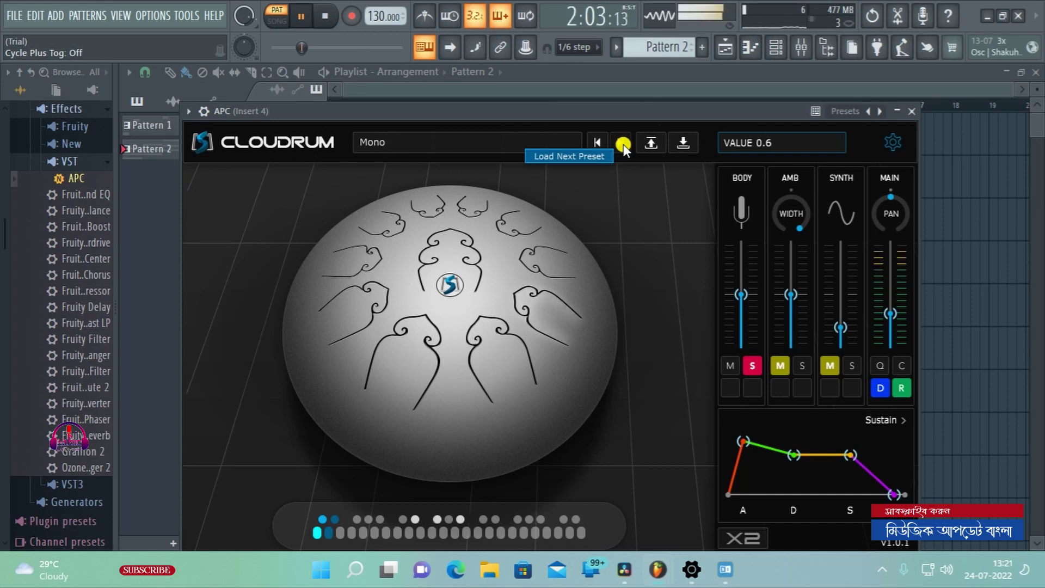
pyautogui.click(623, 145)
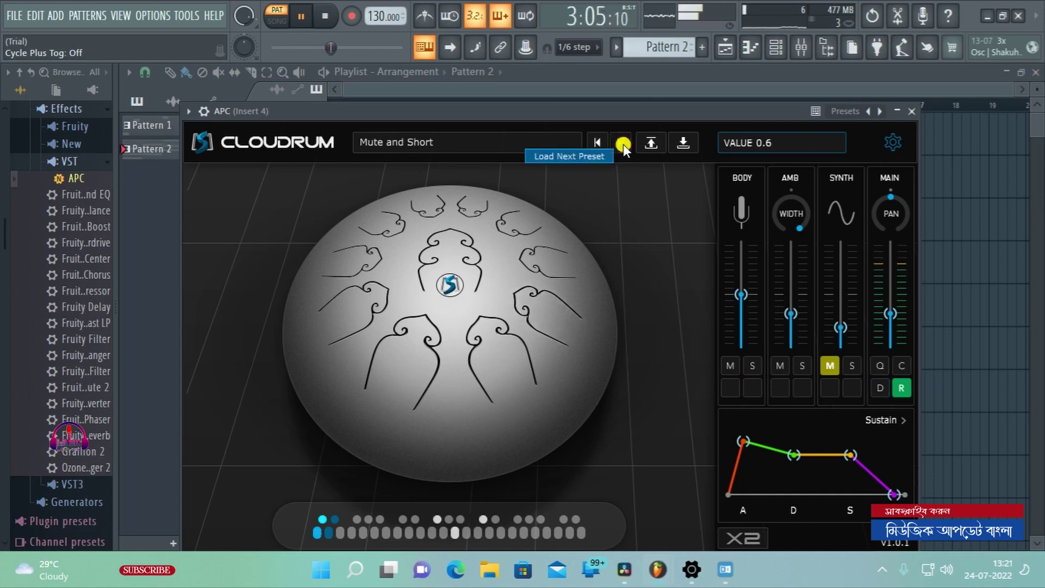
pyautogui.click(623, 145)
pyautogui.click(623, 144)
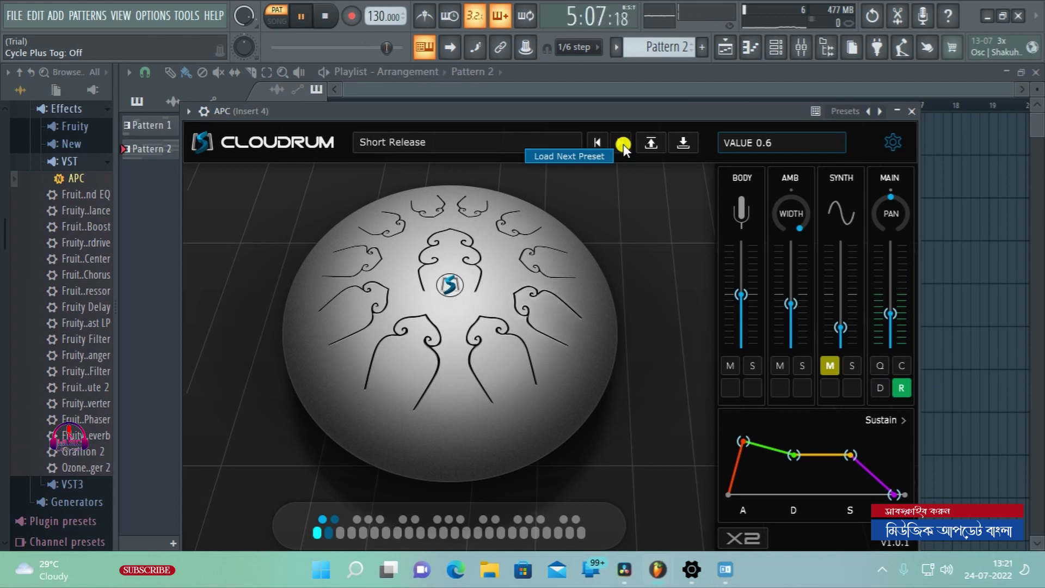
pyautogui.click(623, 145)
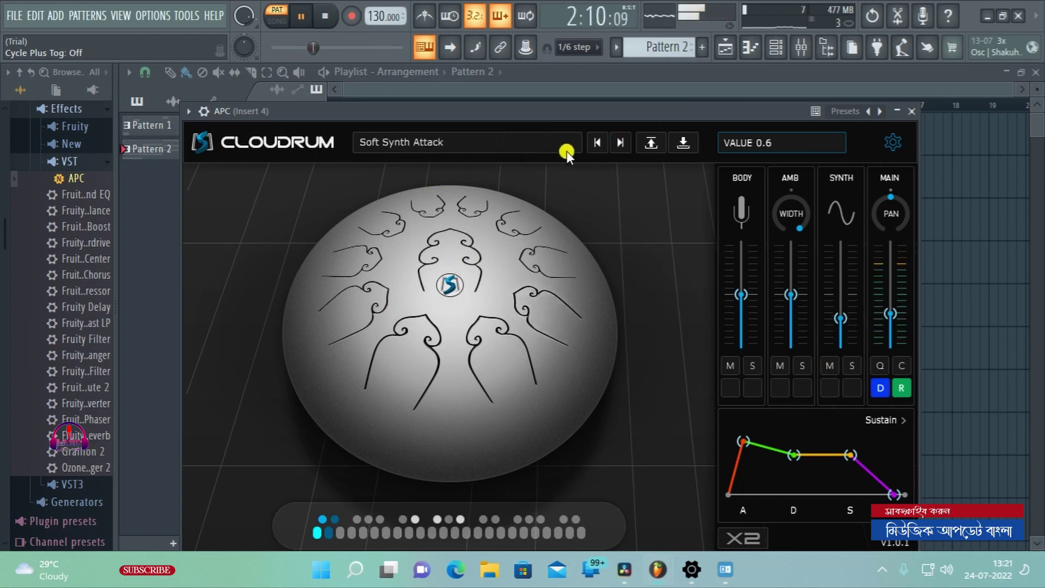
pyautogui.click(619, 140)
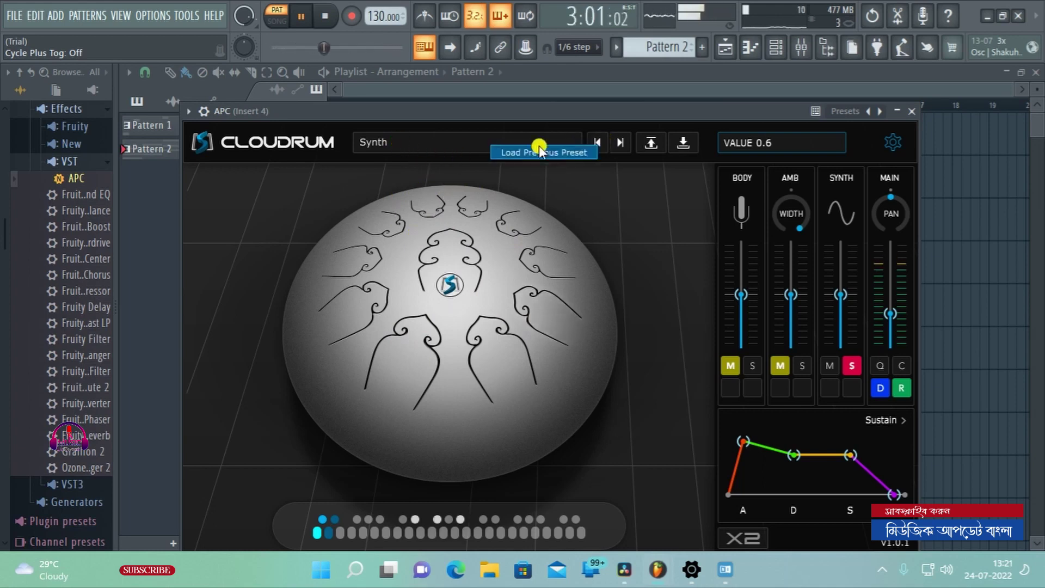
# Shift the Cloudrum window aside, browse the .apcstate files in the APC Presets folder through the load dialog, and close it without loading any
pyautogui.moveTo(423, 110); pyautogui.dragTo(471, 107)
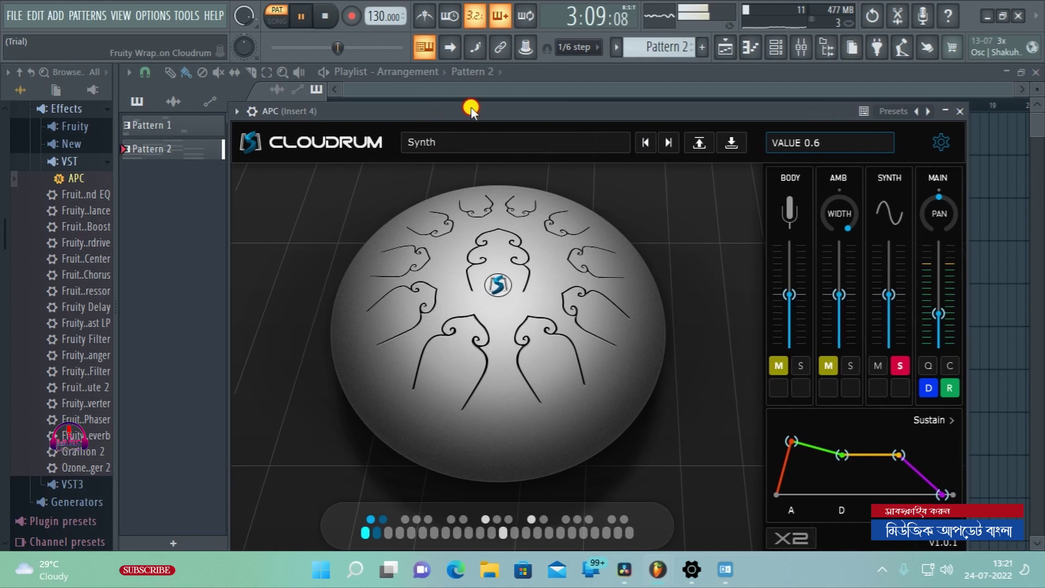
pyautogui.click(700, 142)
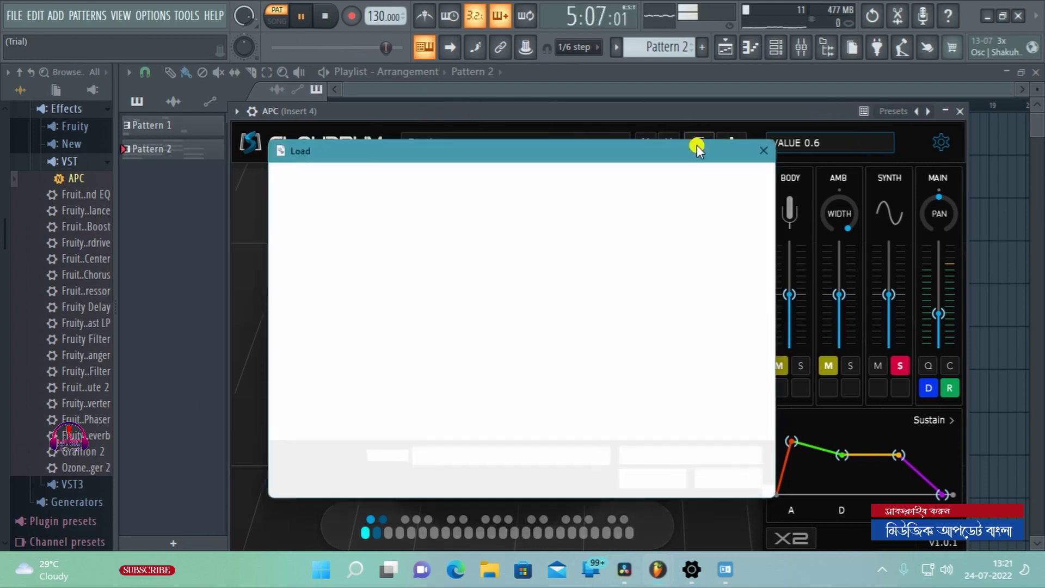
pyautogui.scroll(-3, 503, 310)
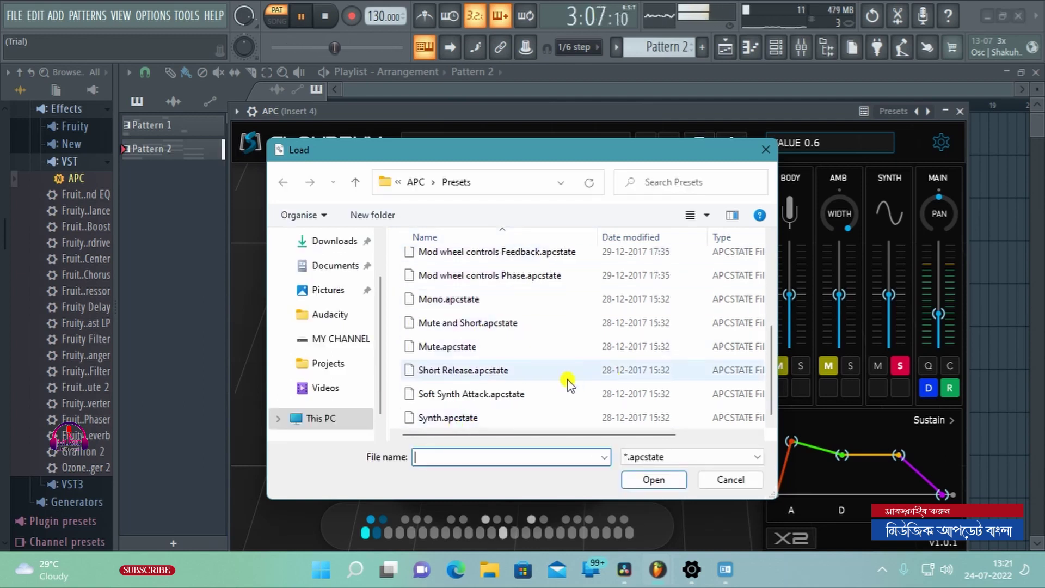
pyautogui.scroll(3, 555, 380)
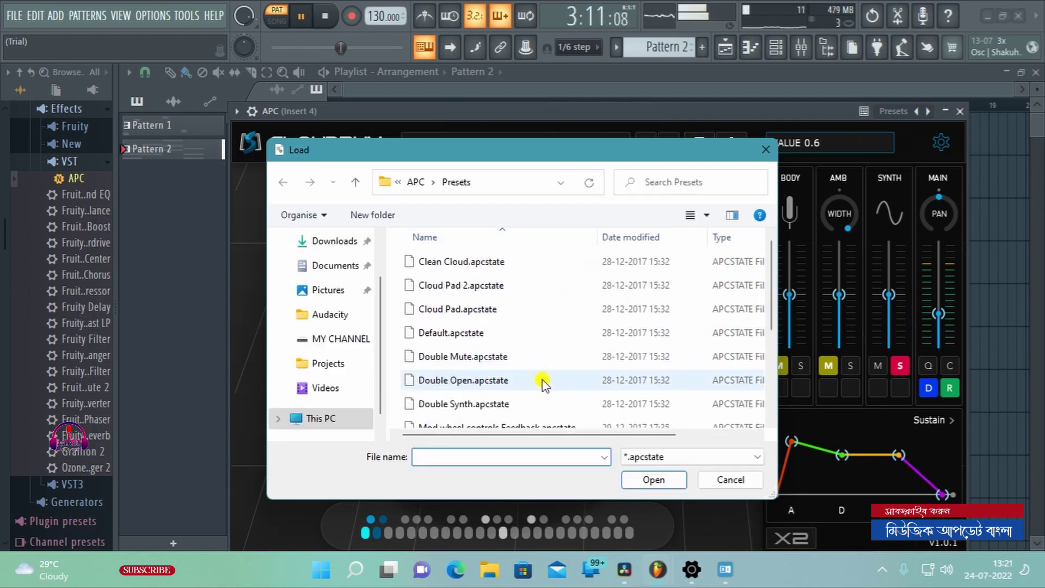
pyautogui.click(764, 152)
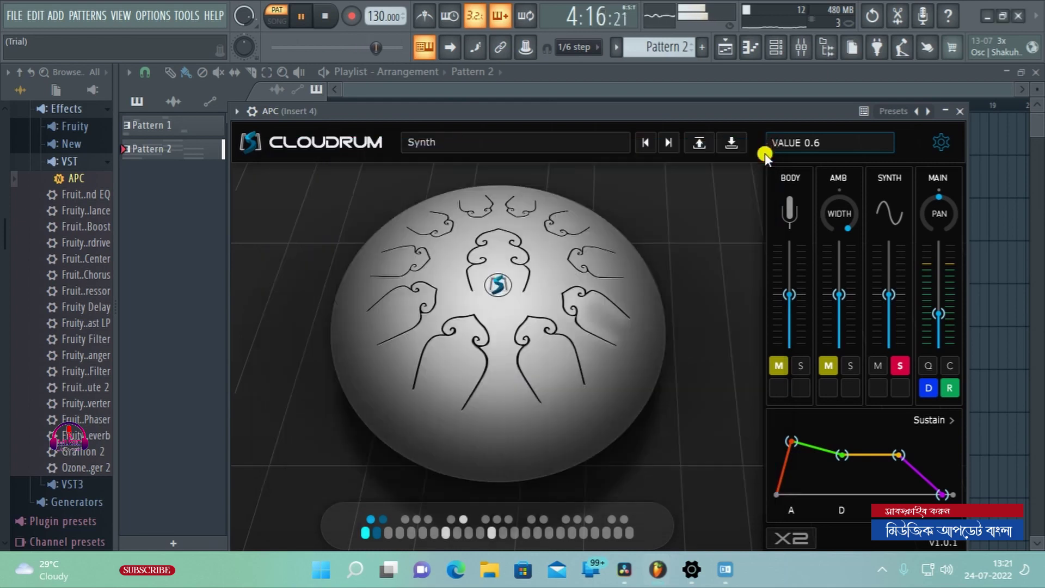
# Audition the Cloud Pad 2, Cloud Pad, Default and Double Mute presets with the playing pattern and load the Double Open preset
pyautogui.click(670, 142)
pyautogui.click(671, 142)
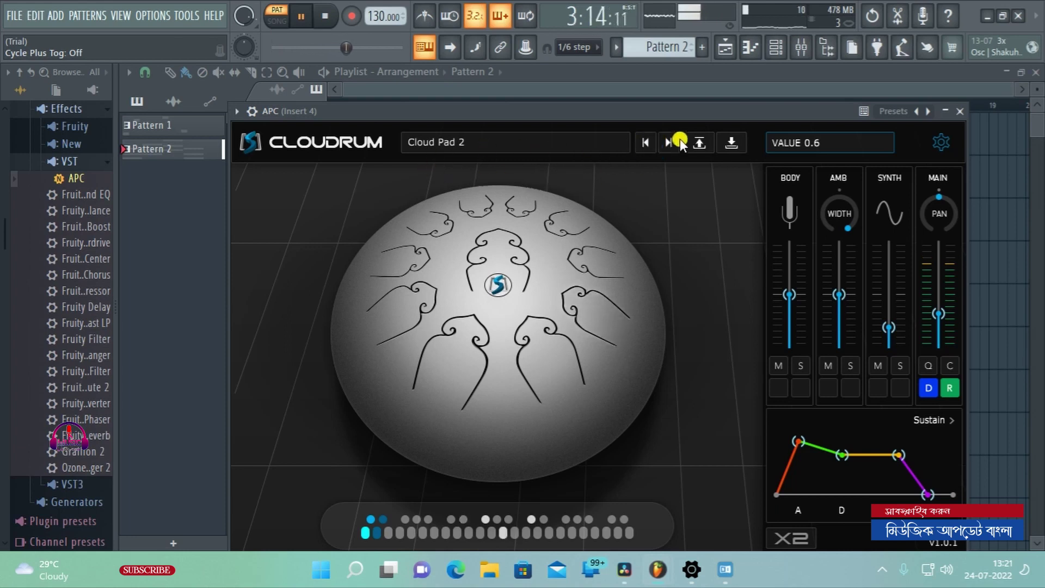
pyautogui.click(673, 141)
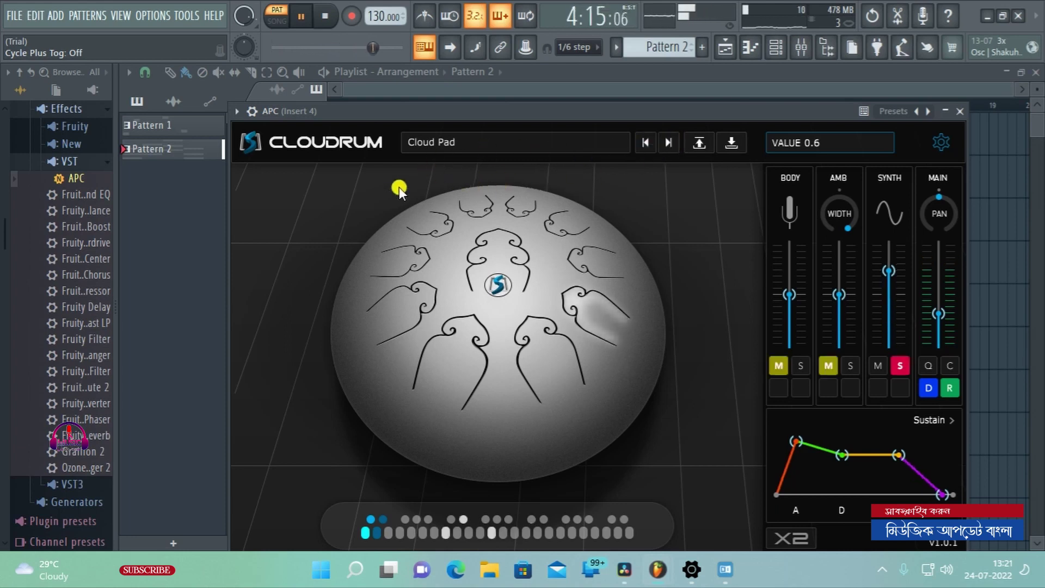
pyautogui.click(669, 143)
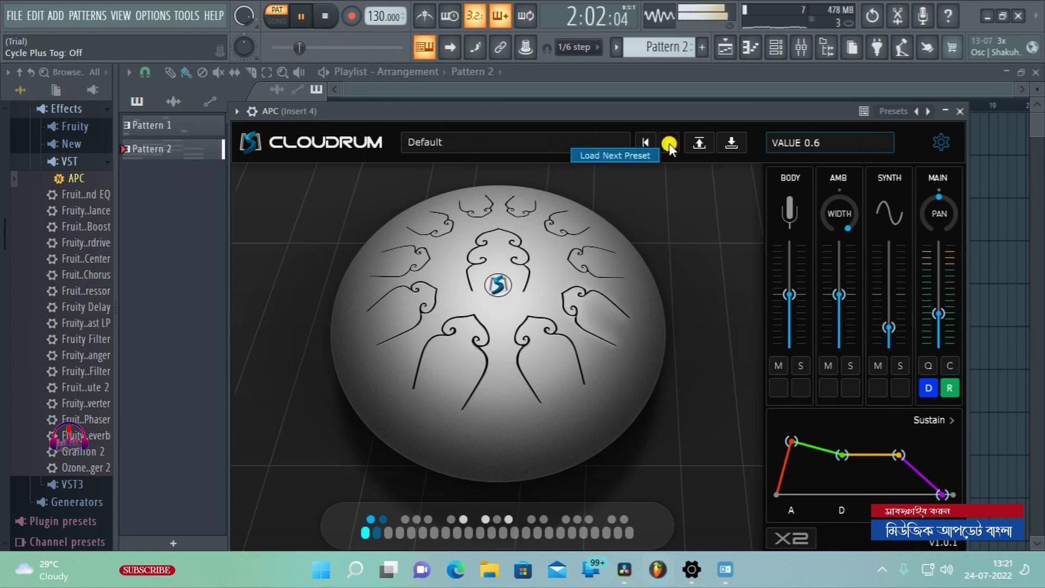
pyautogui.click(669, 142)
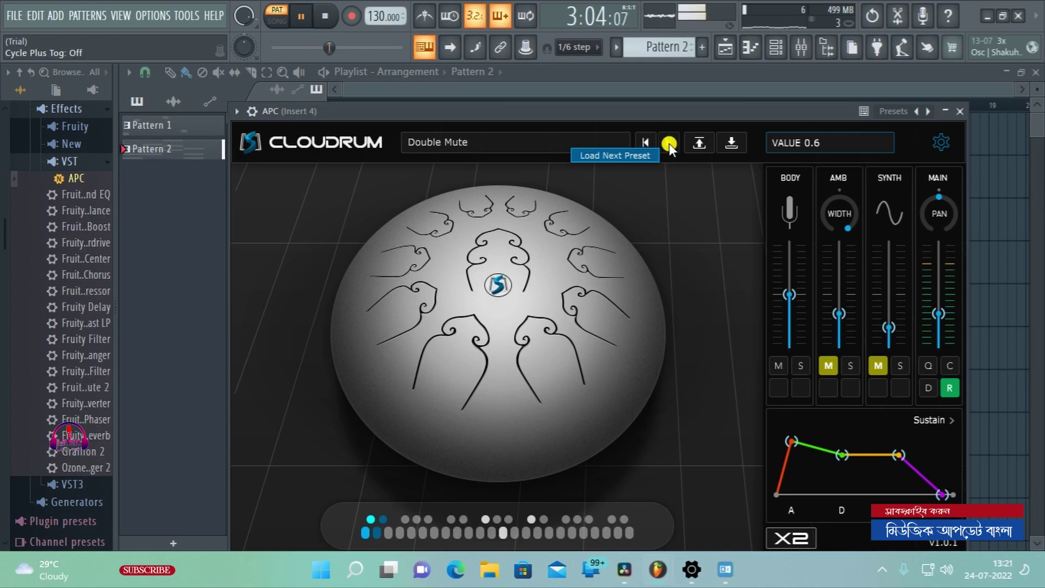
pyautogui.click(668, 143)
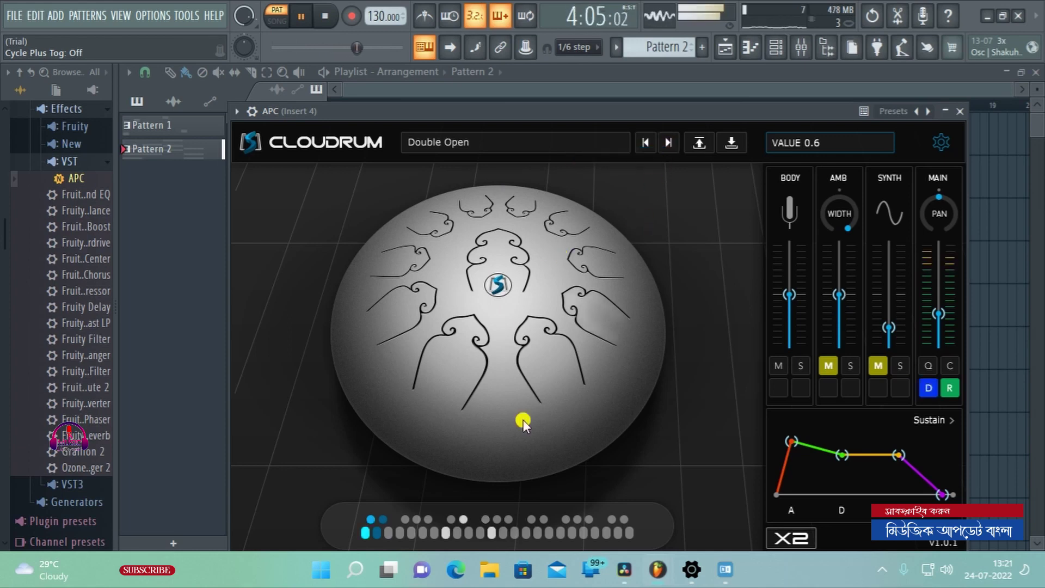